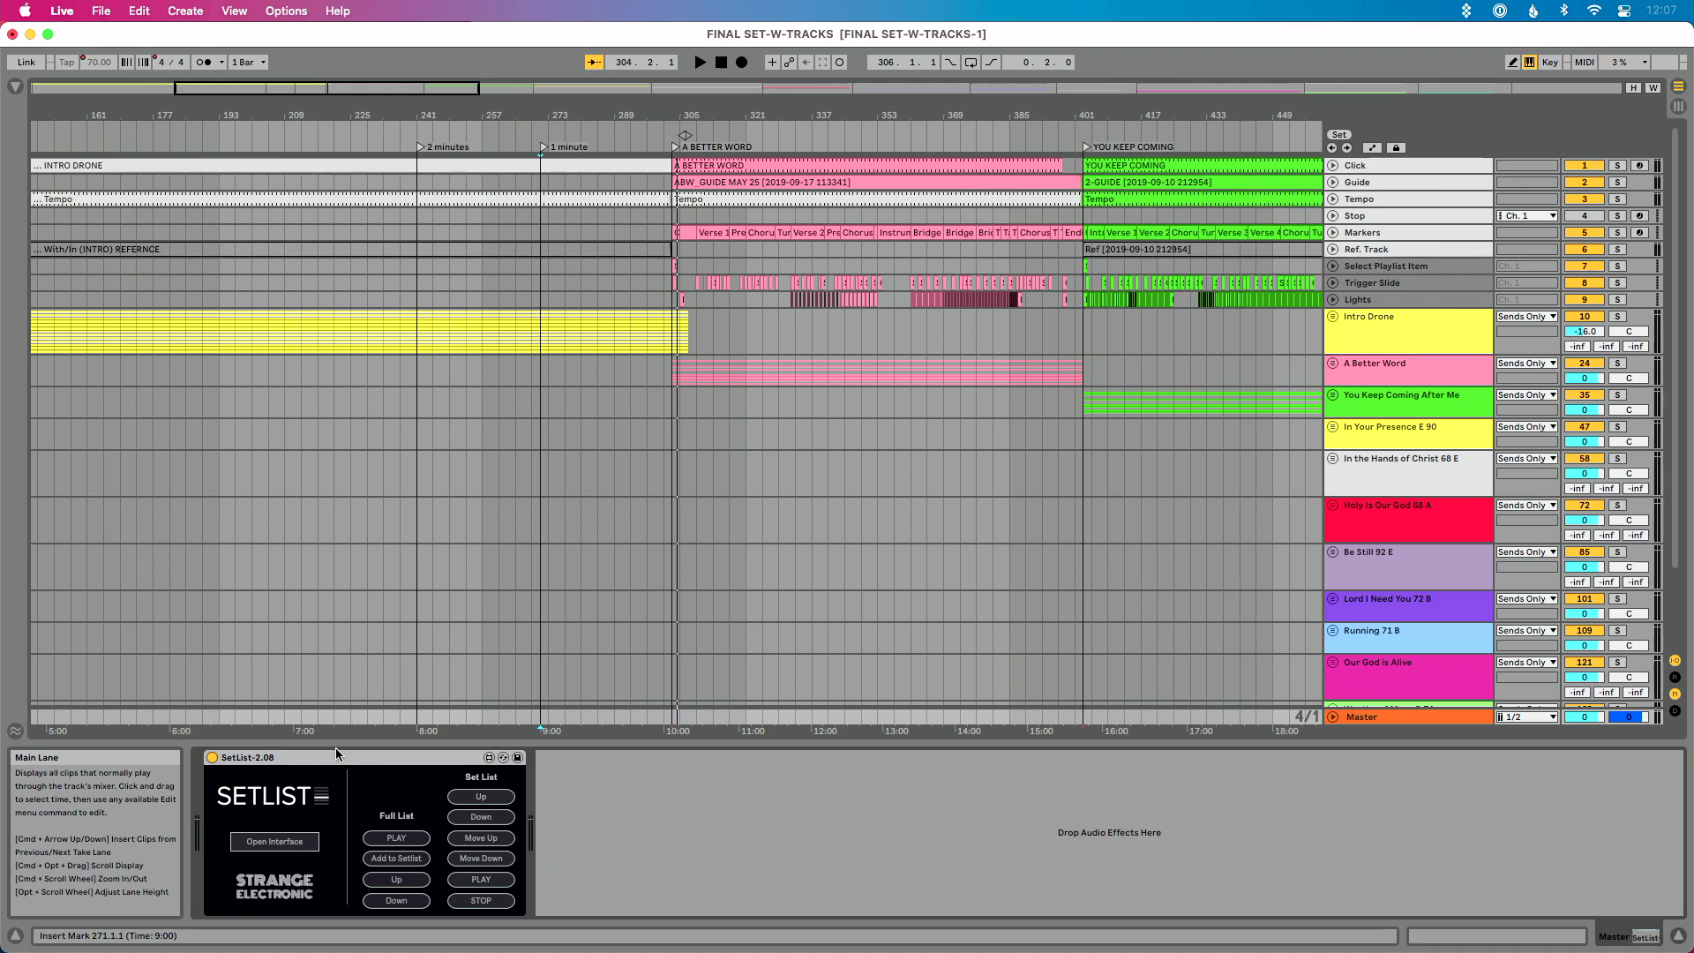
{"action": "left_click", "coordinate": [274, 840]}
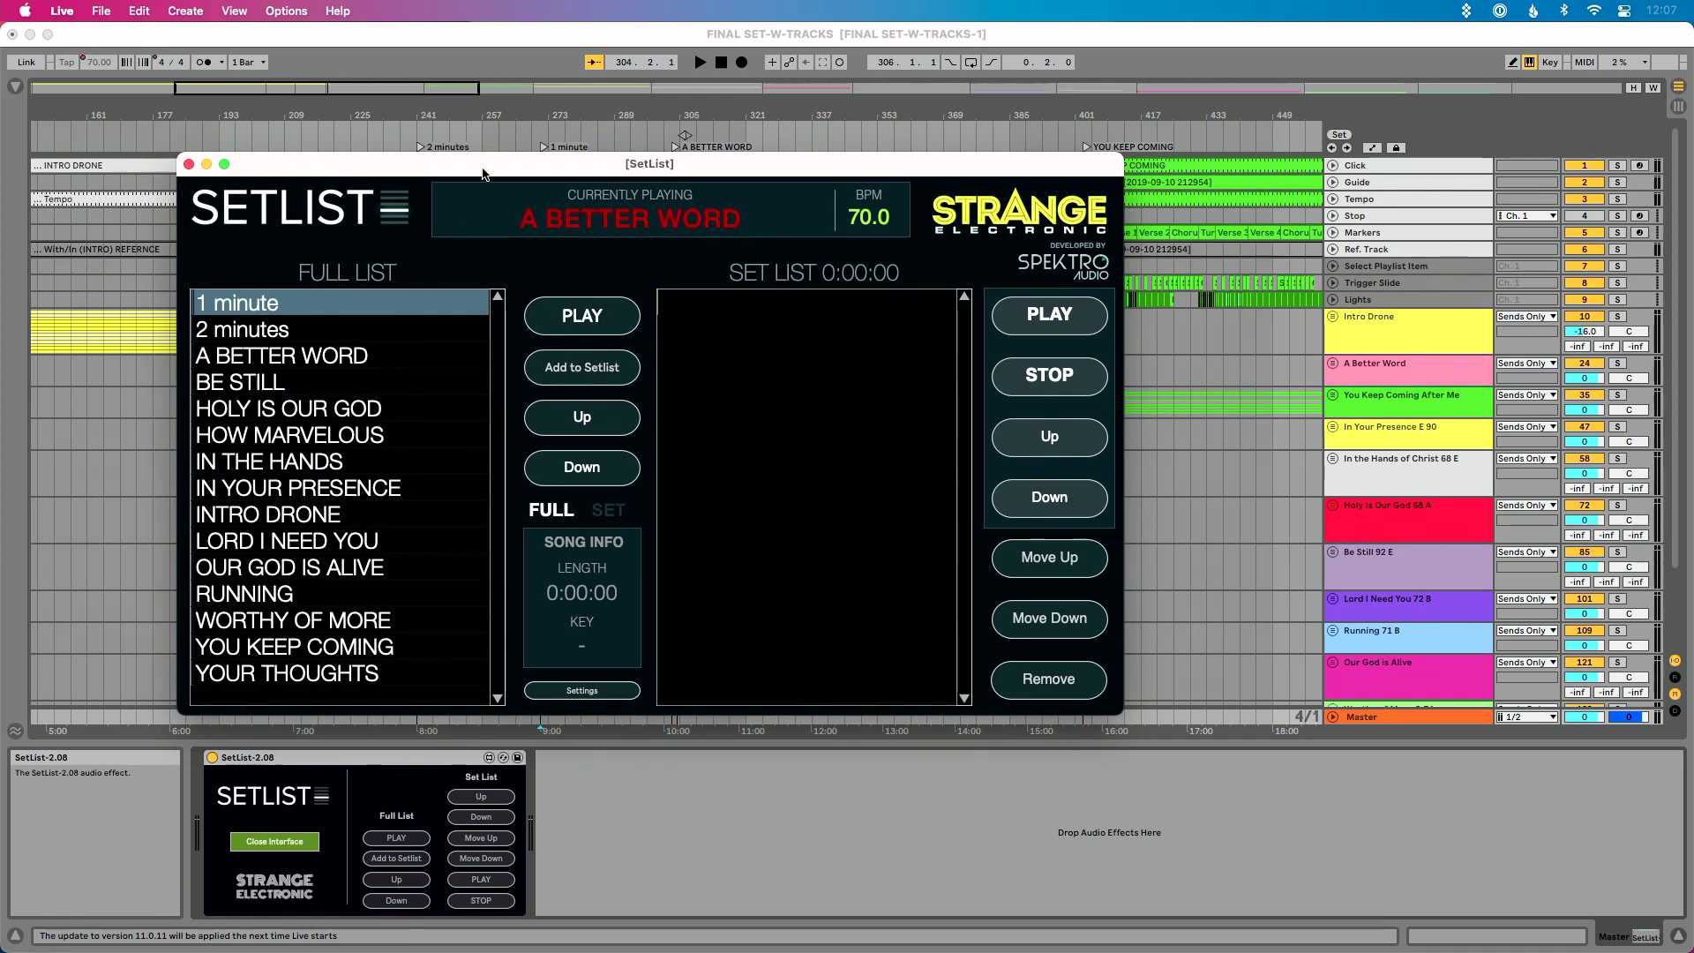
{"action": "left_click_drag", "start_coordinate": [483, 174], "coordinate": [503, 245]}
{"action": "left_click", "coordinate": [781, 130]}
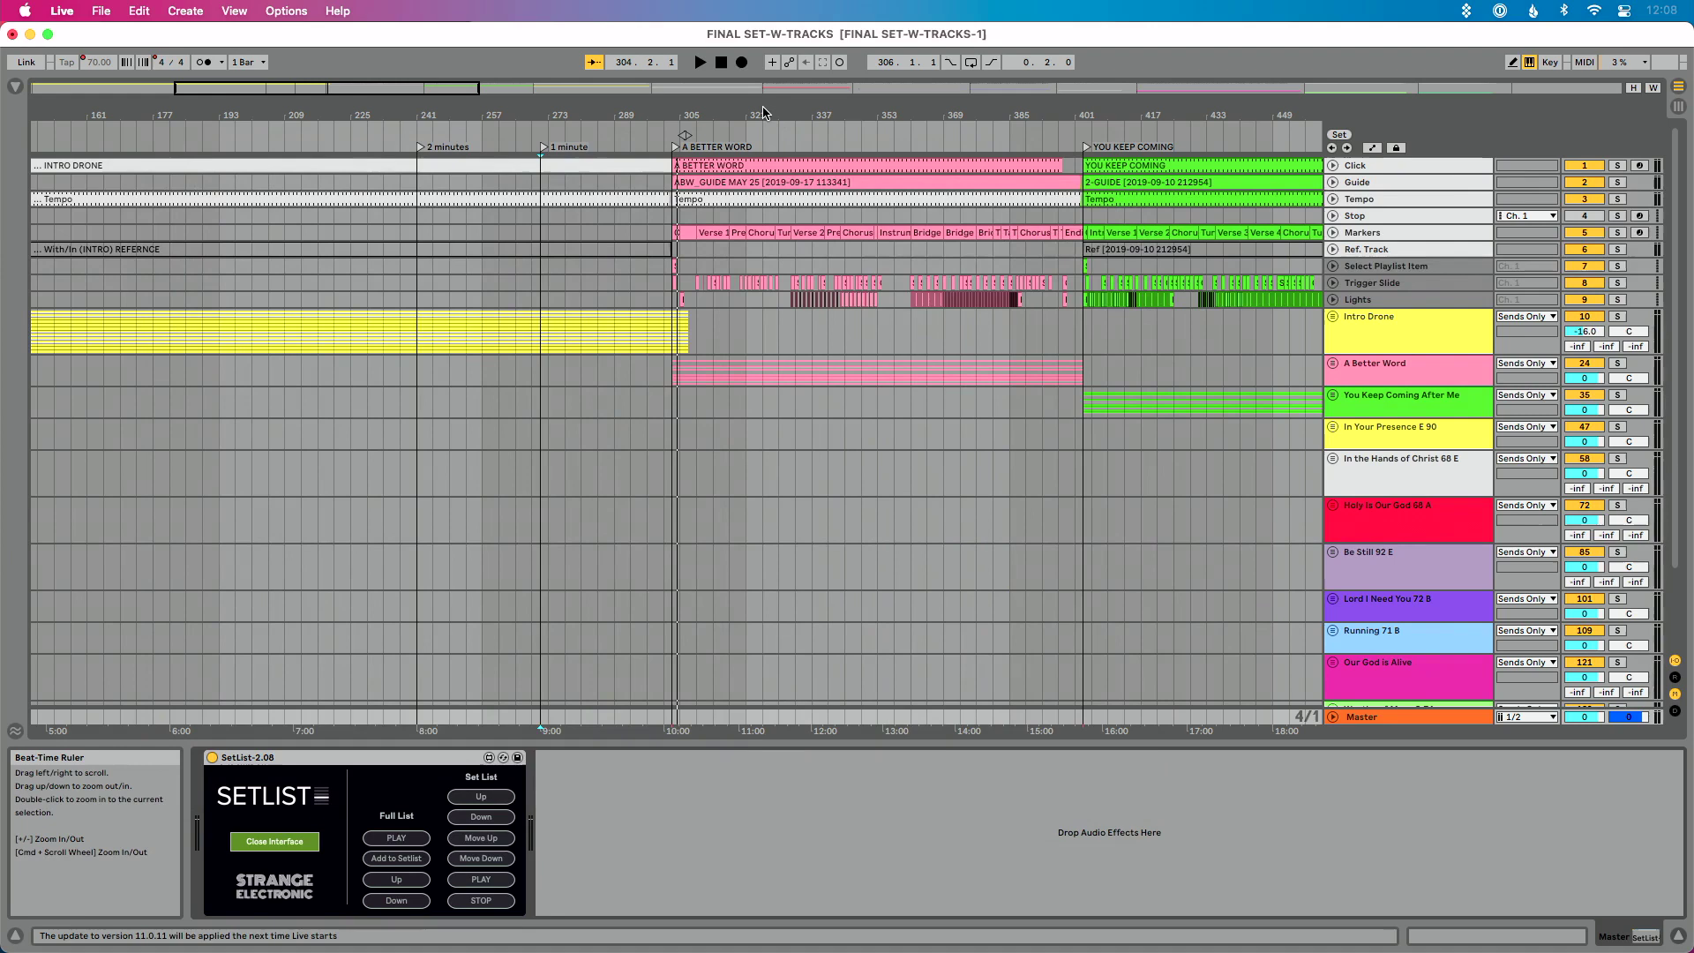
{"action": "left_click_drag", "start_coordinate": [781, 130], "coordinate": [781, 75]}
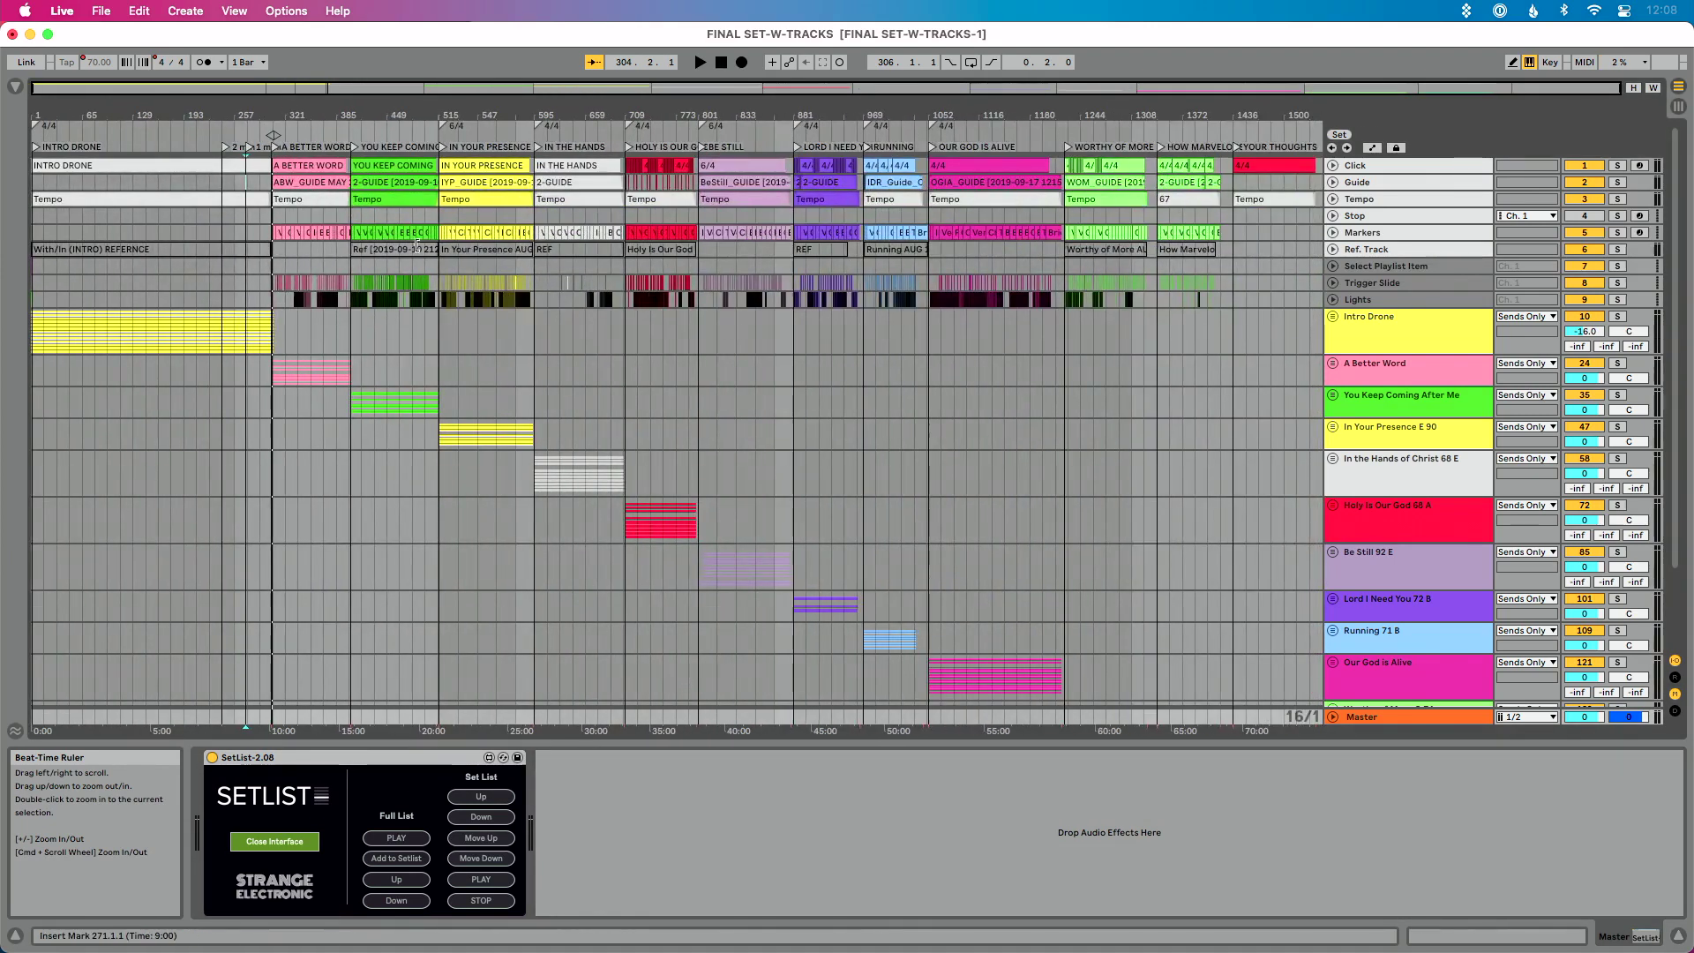
{"action": "left_click", "coordinate": [274, 841]}
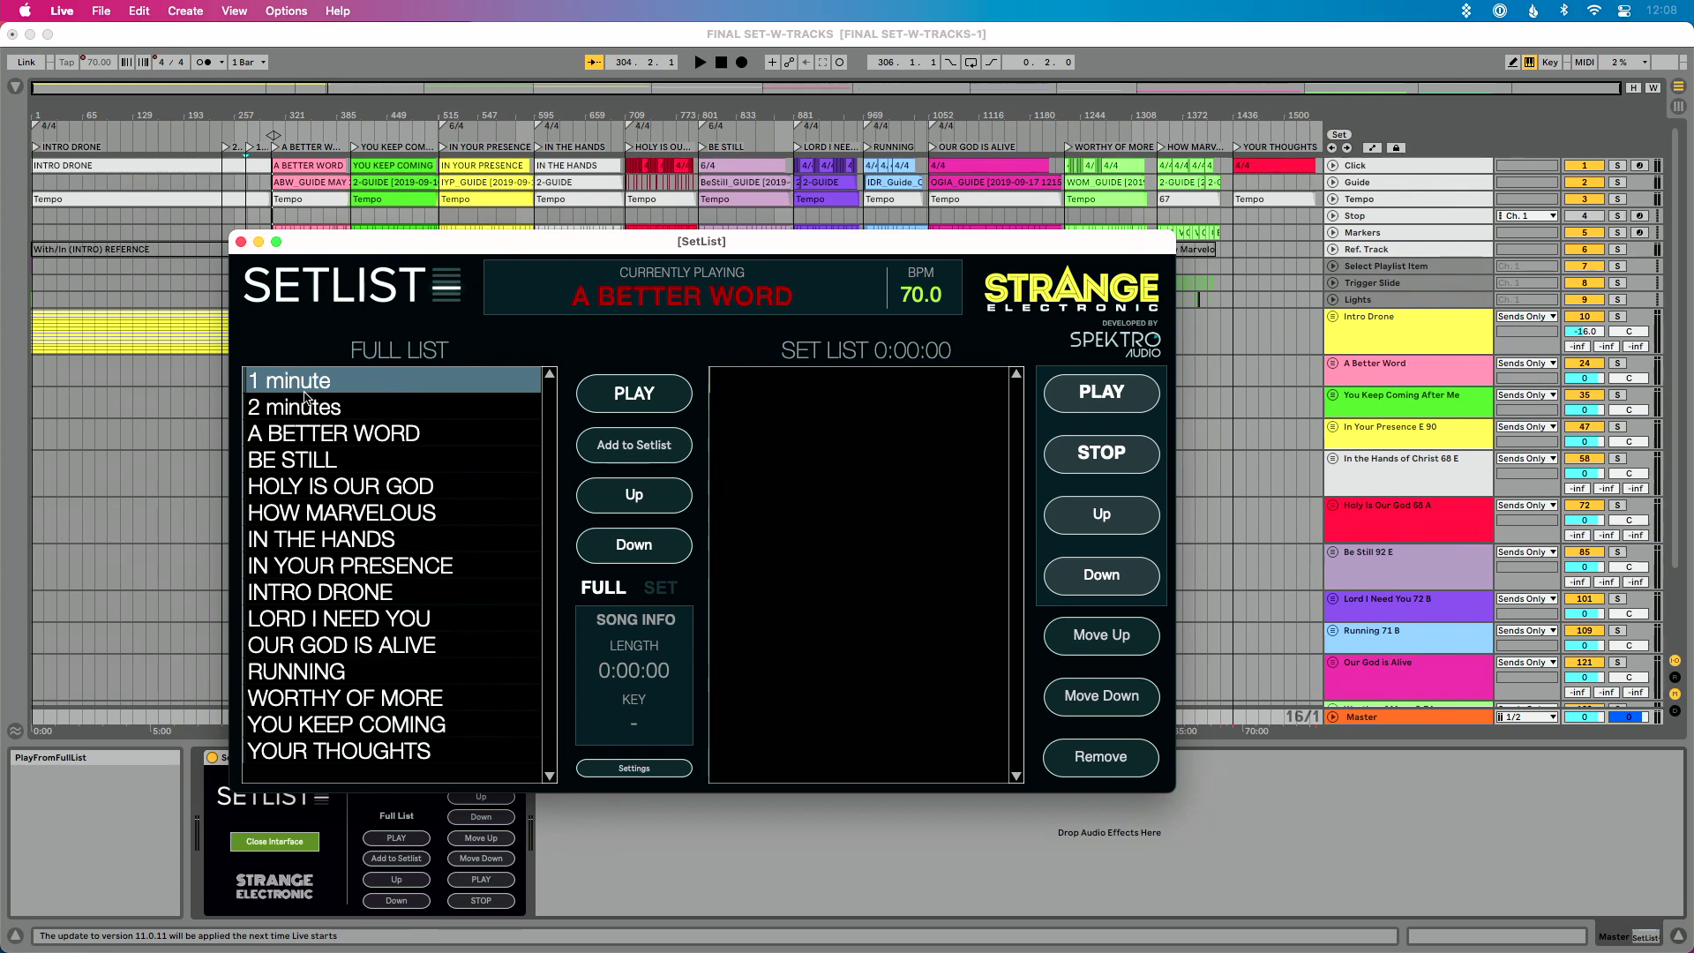
Step: Add an OUTRO locator at bar 1542 and check it appears in SetList's full list
{"action": "left_click", "coordinate": [240, 242]}
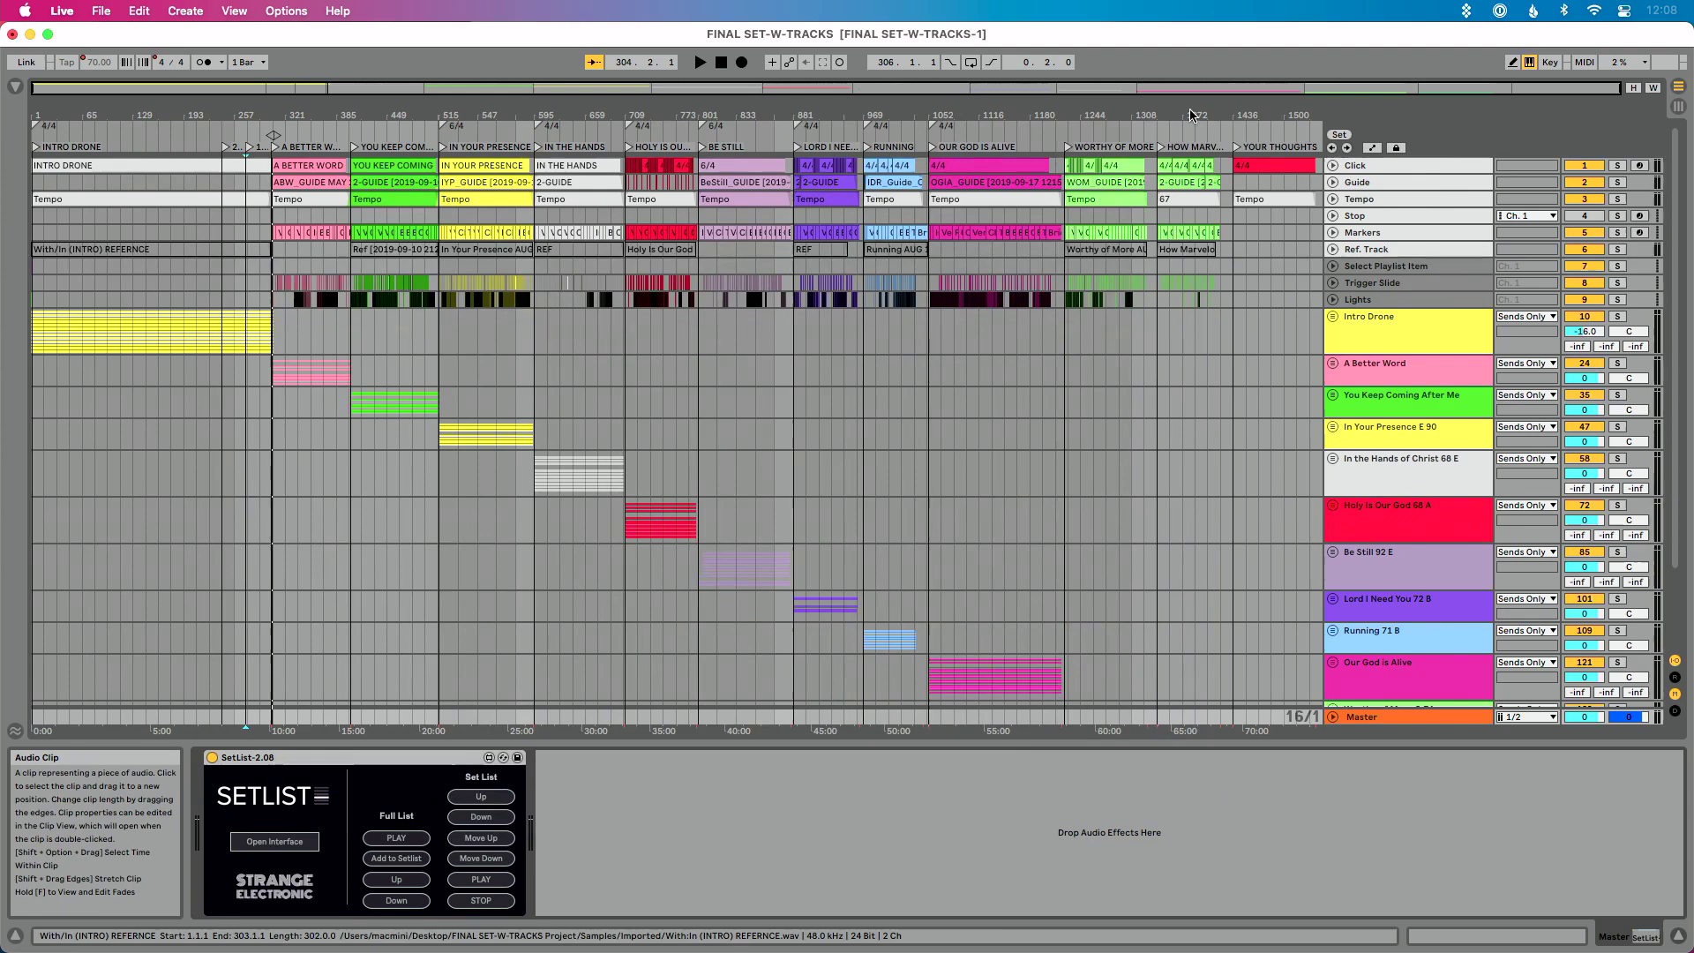
{"action": "scroll", "coordinate": [1239, 140], "scroll_direction": "up", "scroll_amount": 10}
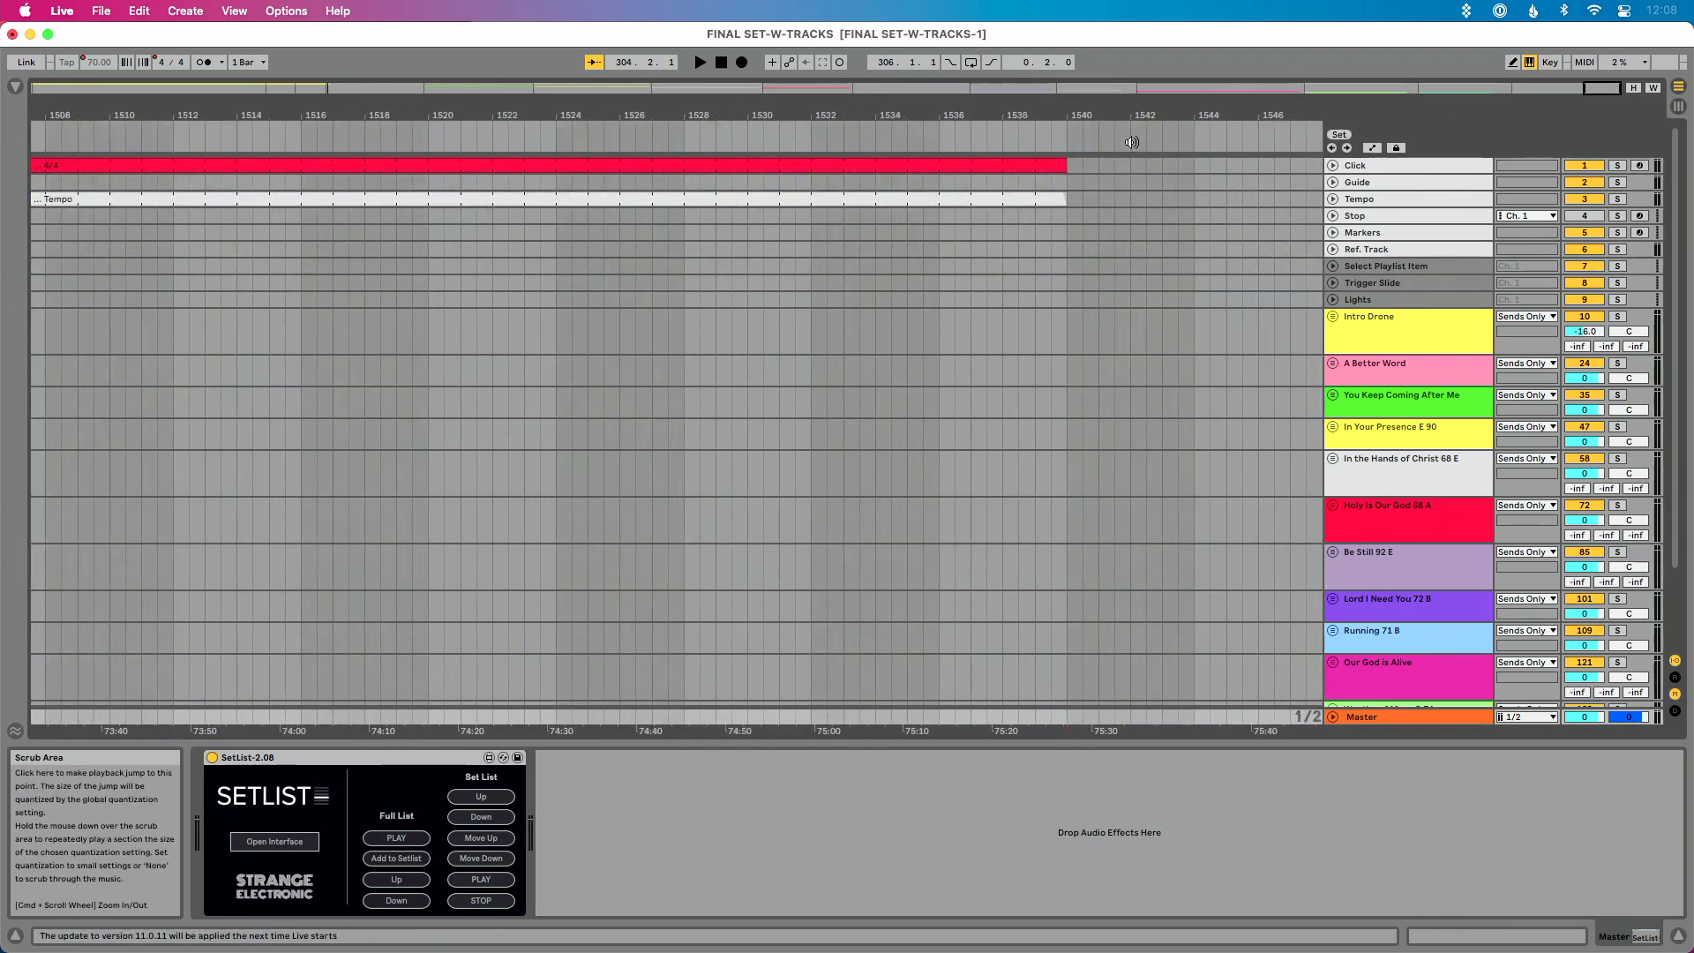
{"action": "right_click", "coordinate": [1131, 152]}
{"action": "left_click", "coordinate": [1169, 188]}
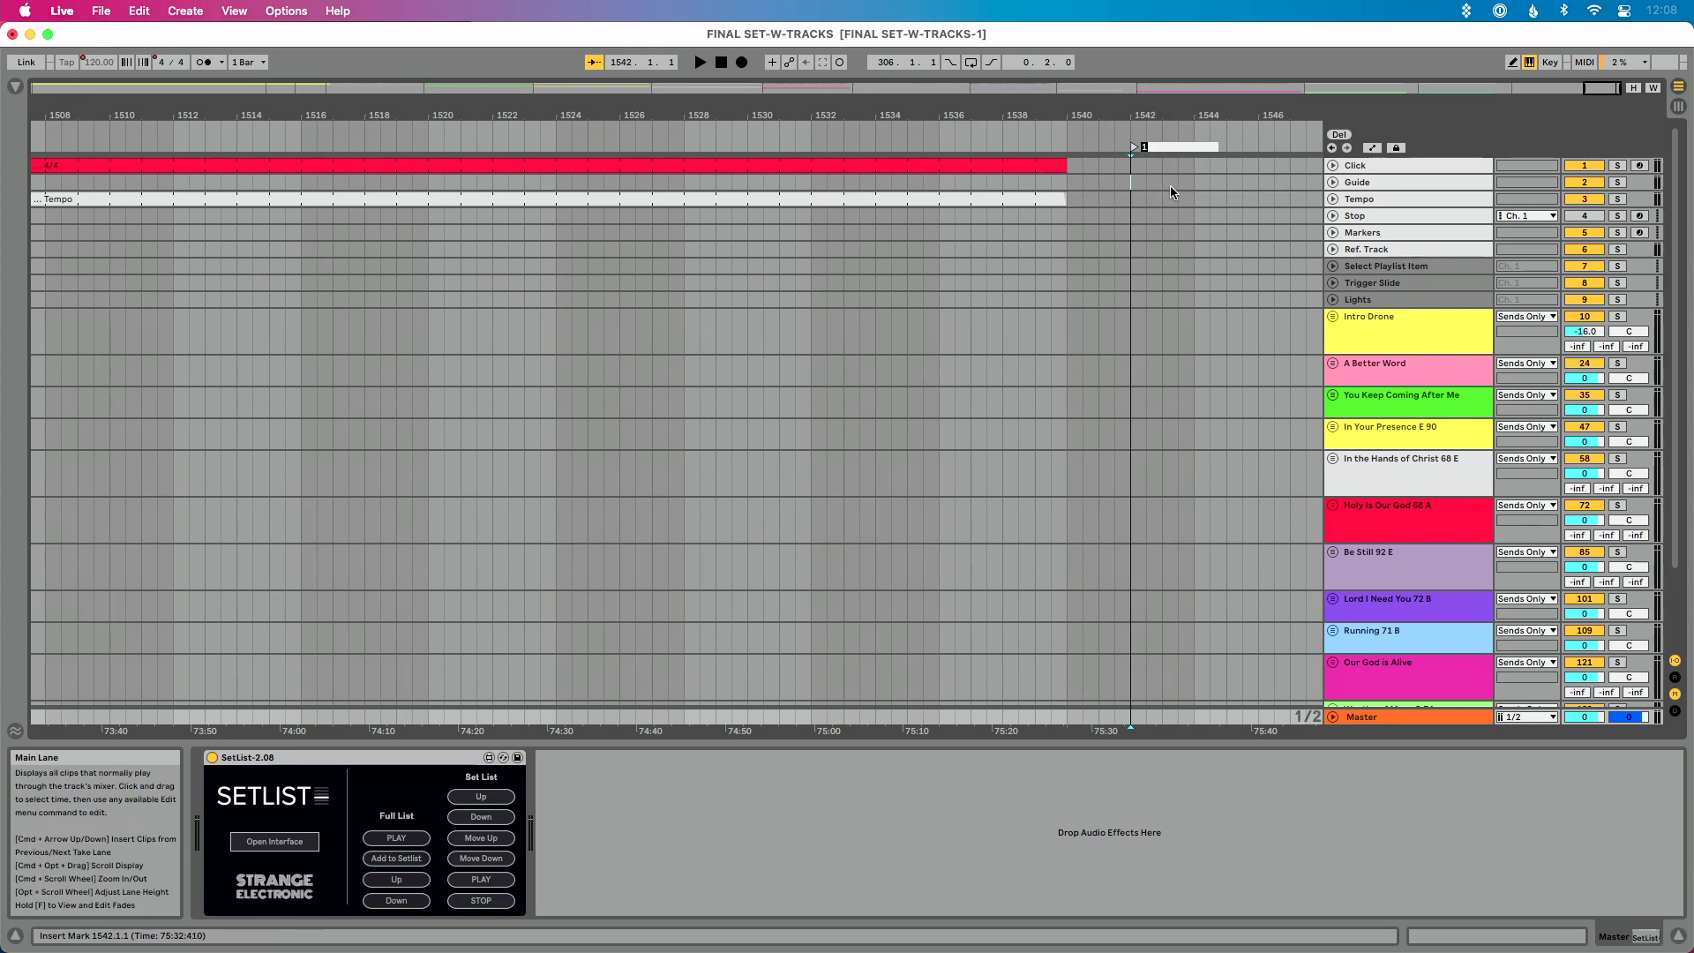
{"action": "type", "text": "RO"}
{"action": "key", "text": "Return"}
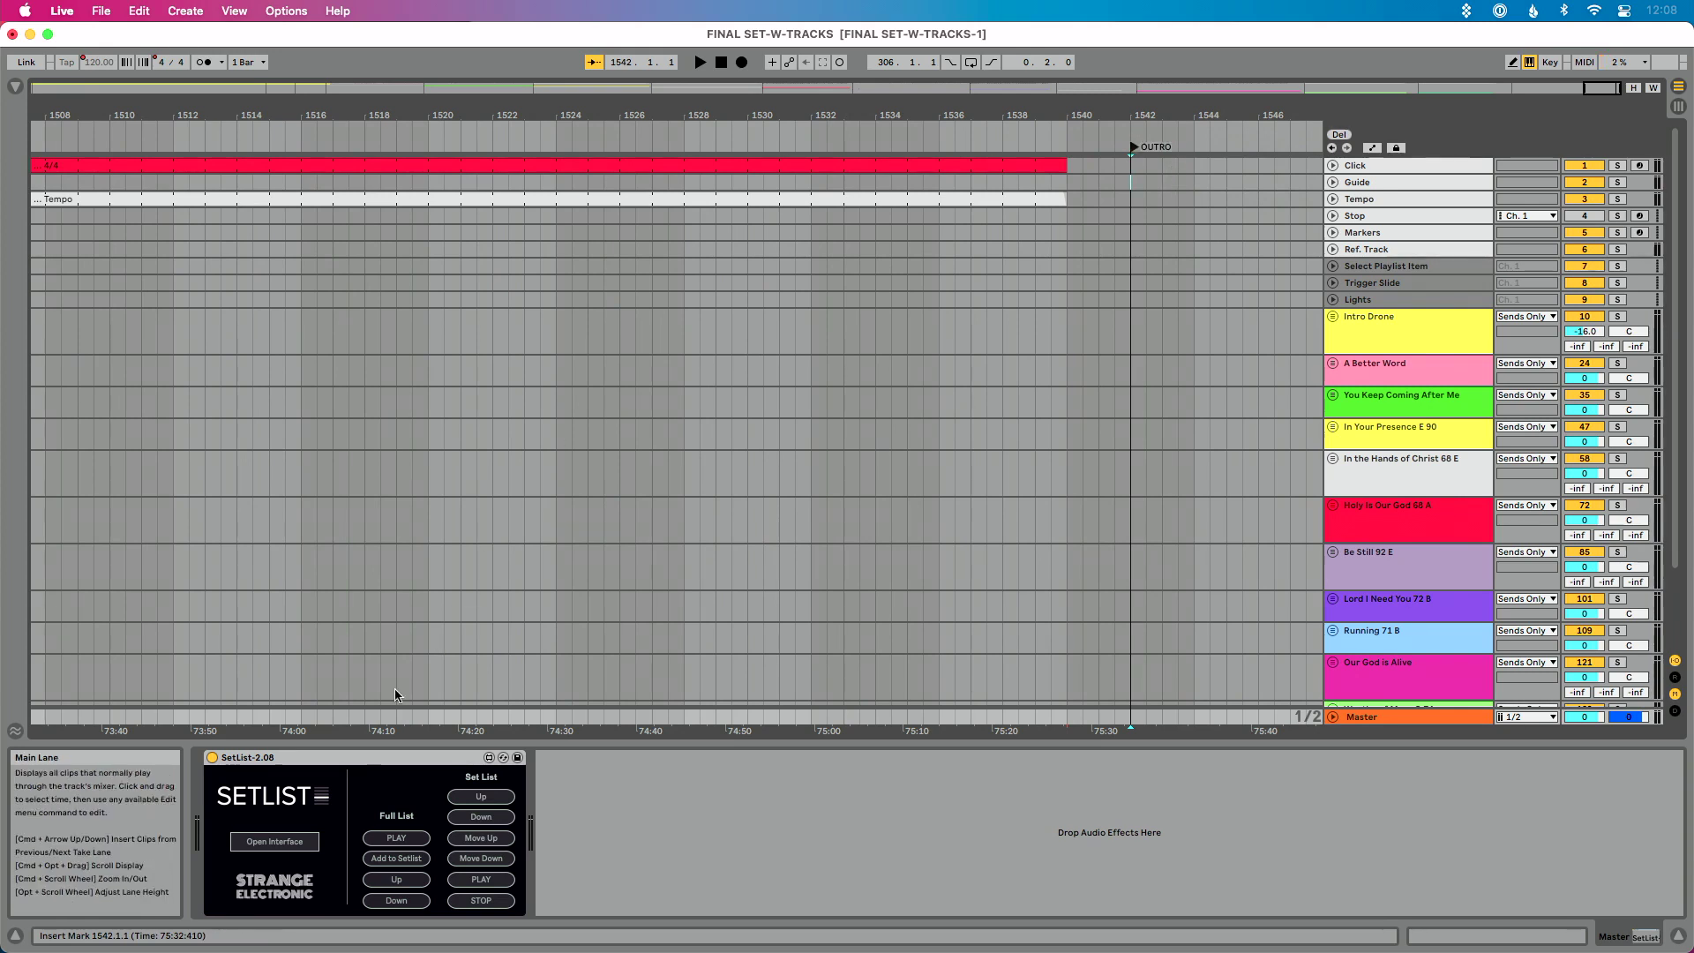
{"action": "left_click", "coordinate": [249, 840]}
{"action": "scroll", "coordinate": [344, 635], "scroll_direction": "down", "scroll_amount": 1}
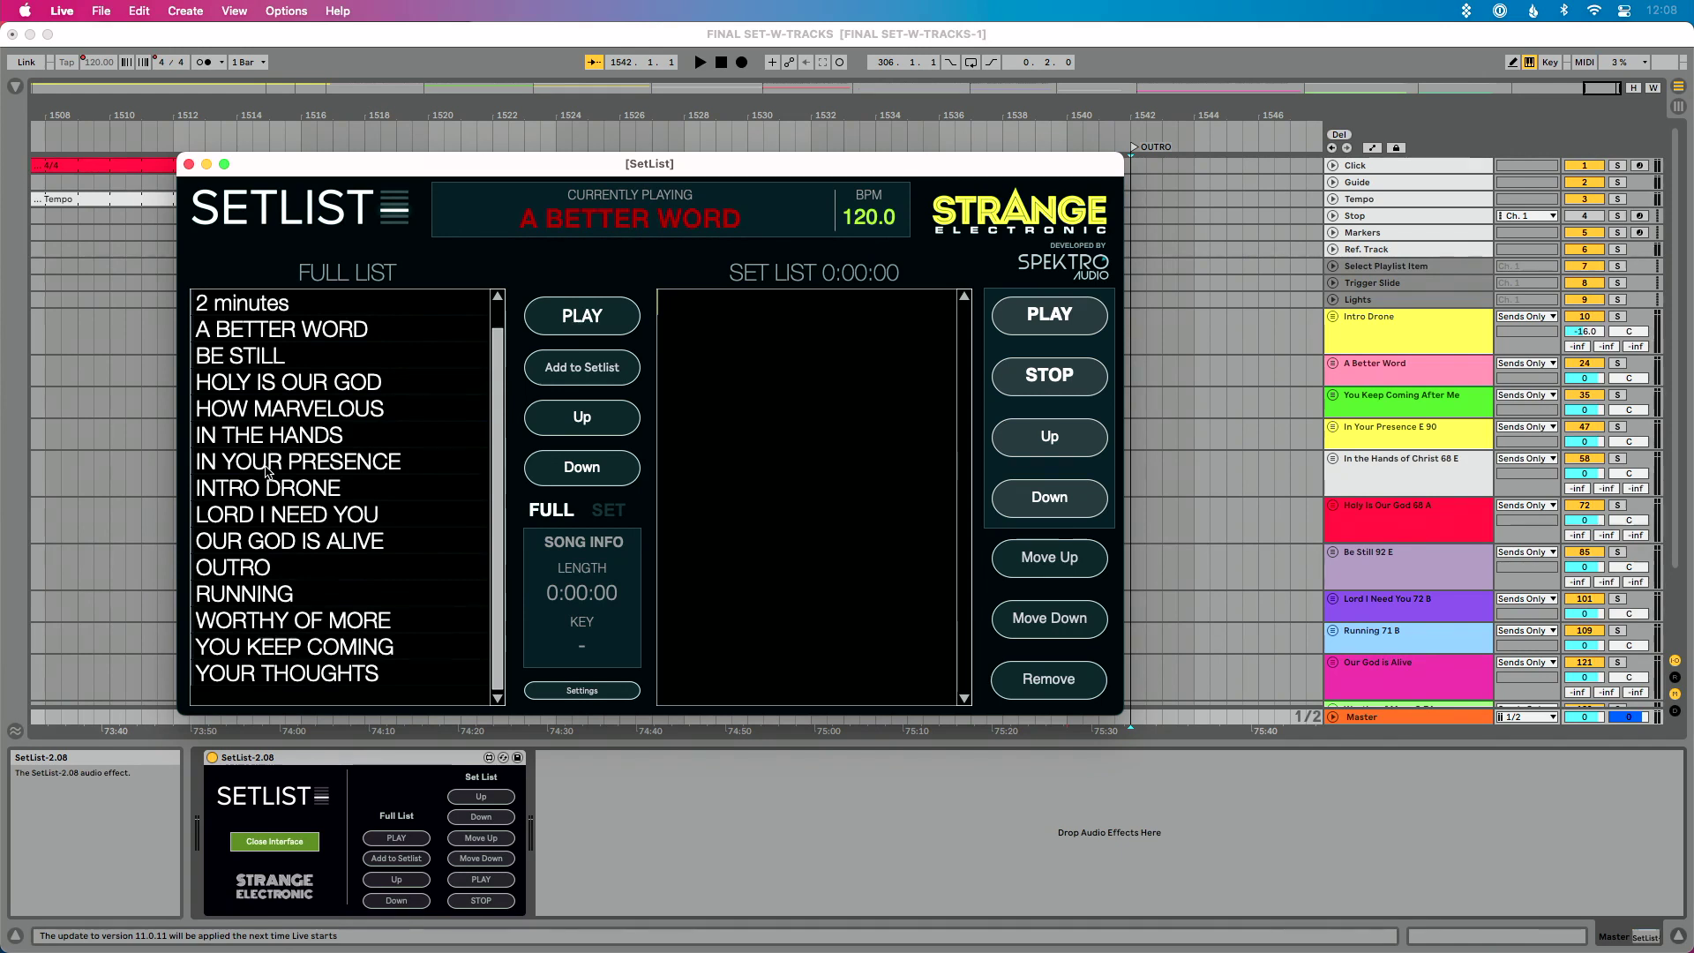
Step: Browse SetList's full list of song locators and select IN THE HANDS
{"action": "scroll", "coordinate": [266, 472], "scroll_direction": "up", "scroll_amount": 1}
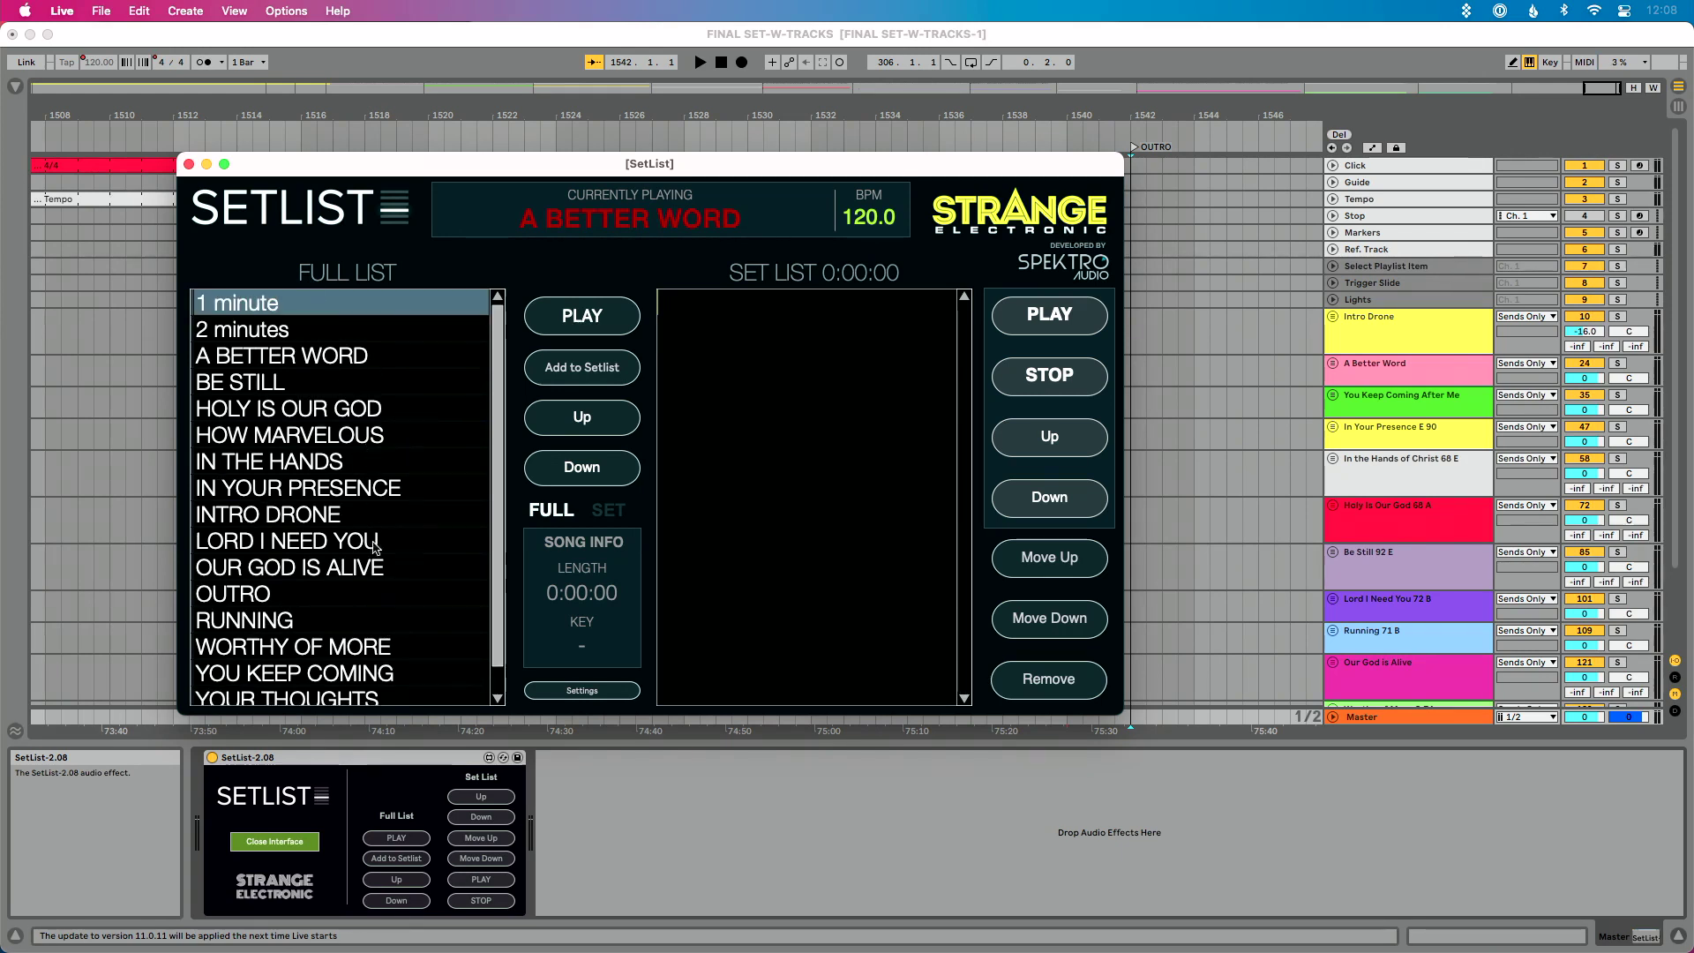
{"action": "scroll", "coordinate": [362, 458], "scroll_direction": "down", "scroll_amount": 1}
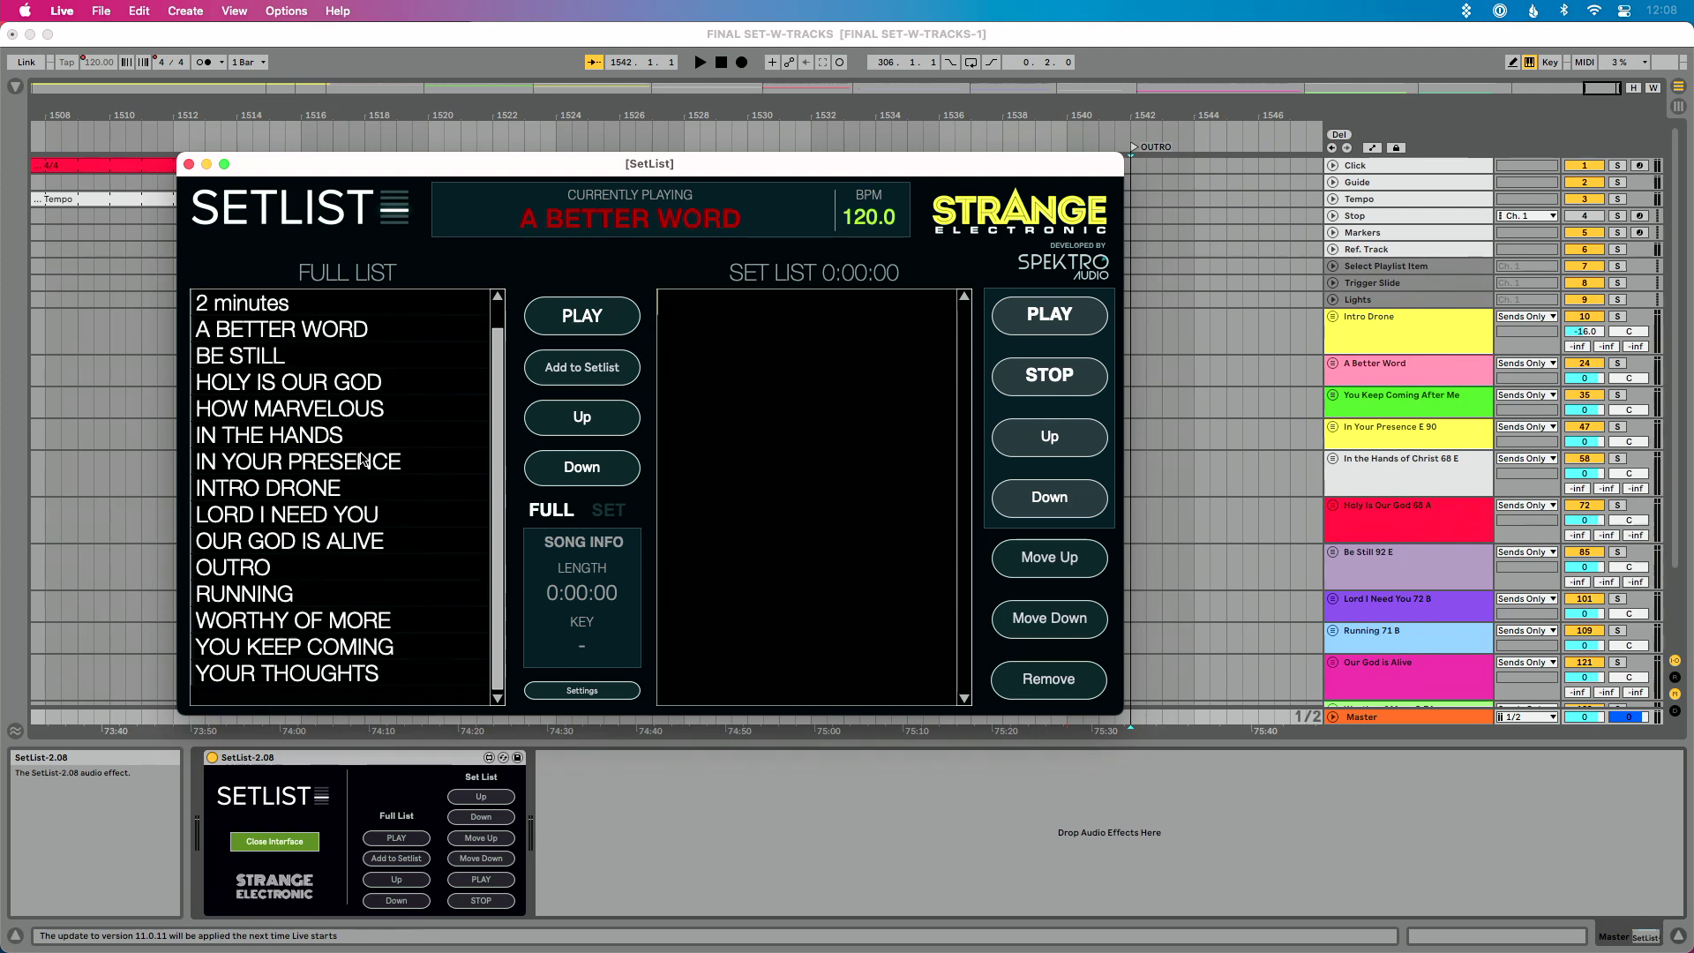
{"action": "scroll", "coordinate": [362, 458], "scroll_direction": "up", "scroll_amount": 1}
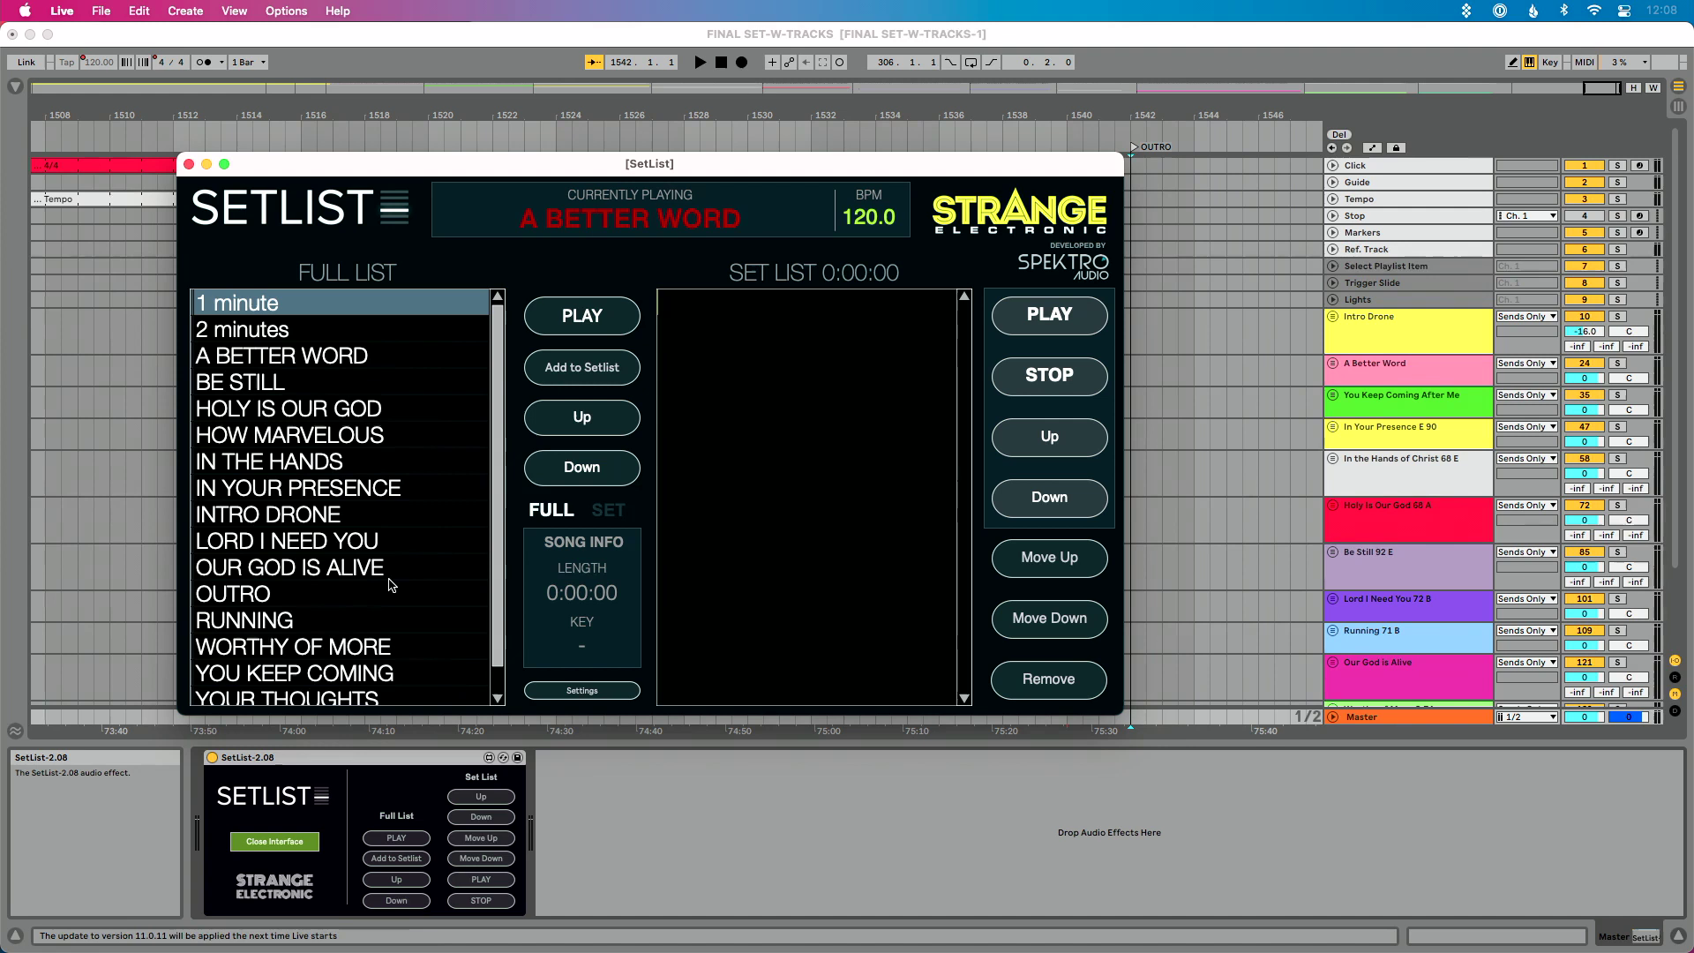
{"action": "scroll", "coordinate": [392, 584], "scroll_direction": "down", "scroll_amount": 1}
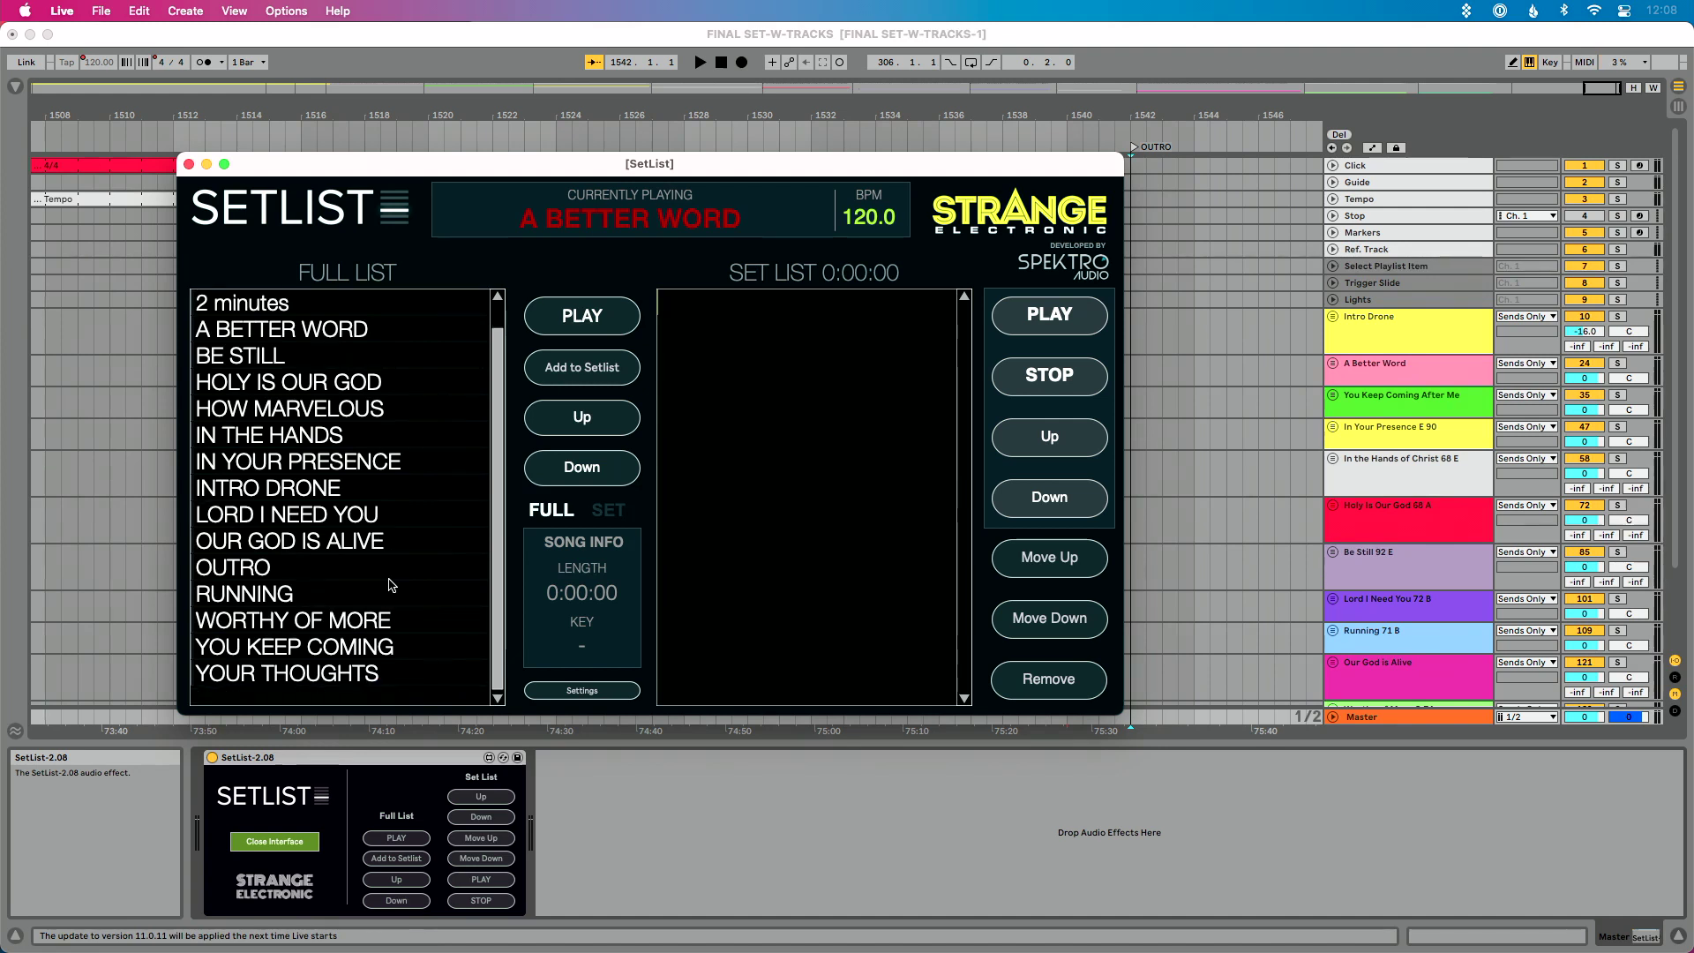
{"action": "left_click", "coordinate": [365, 437]}
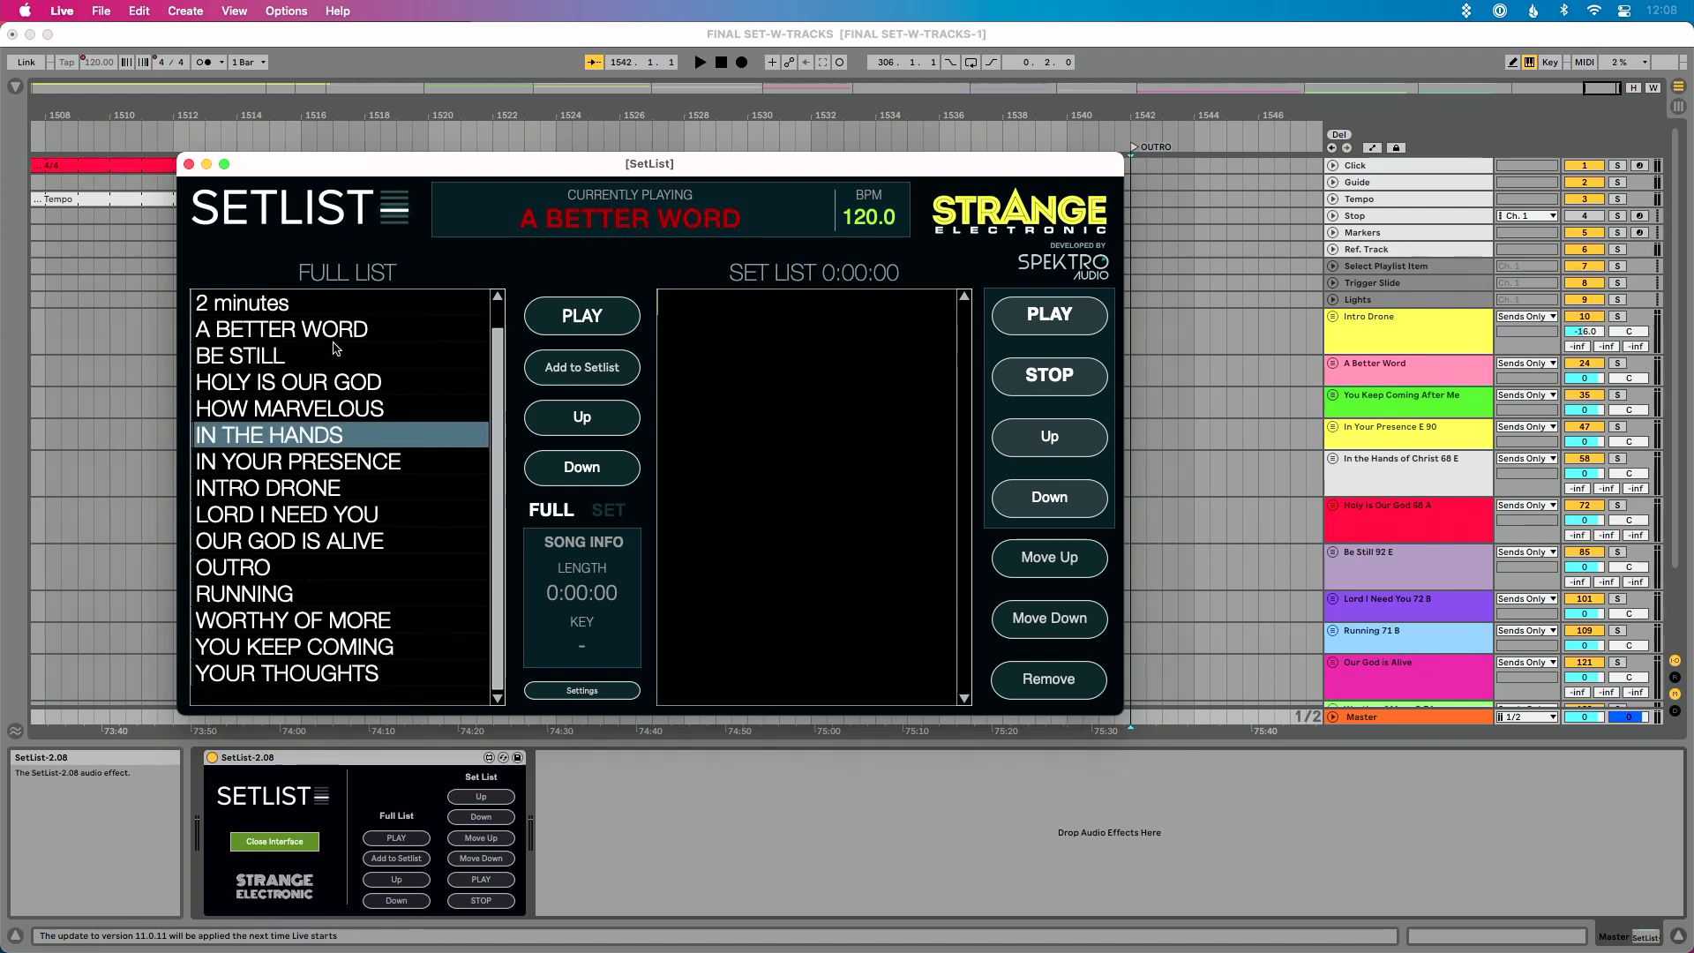
{"action": "scroll", "coordinate": [347, 458], "scroll_direction": "up", "scroll_amount": 1}
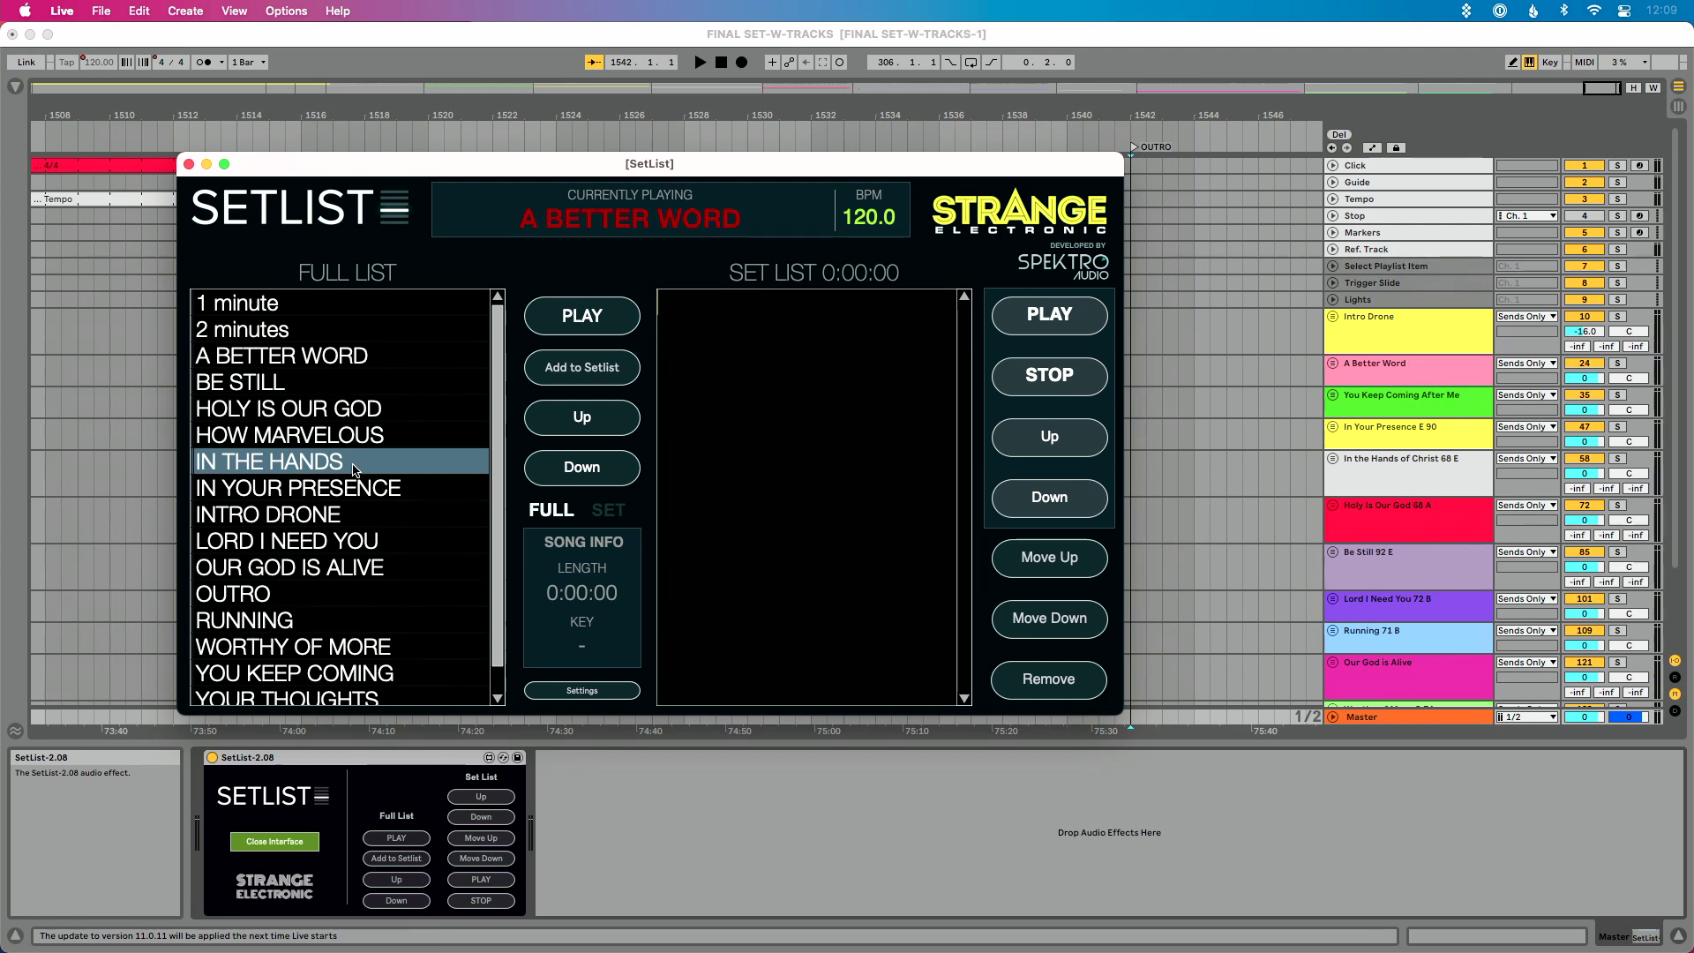
Step: Add IN THE HANDS, HOLY IS OUR GOD, INTRO DRONE and HOW MARVELOUS to the set list
{"action": "left_click", "coordinate": [375, 439]}
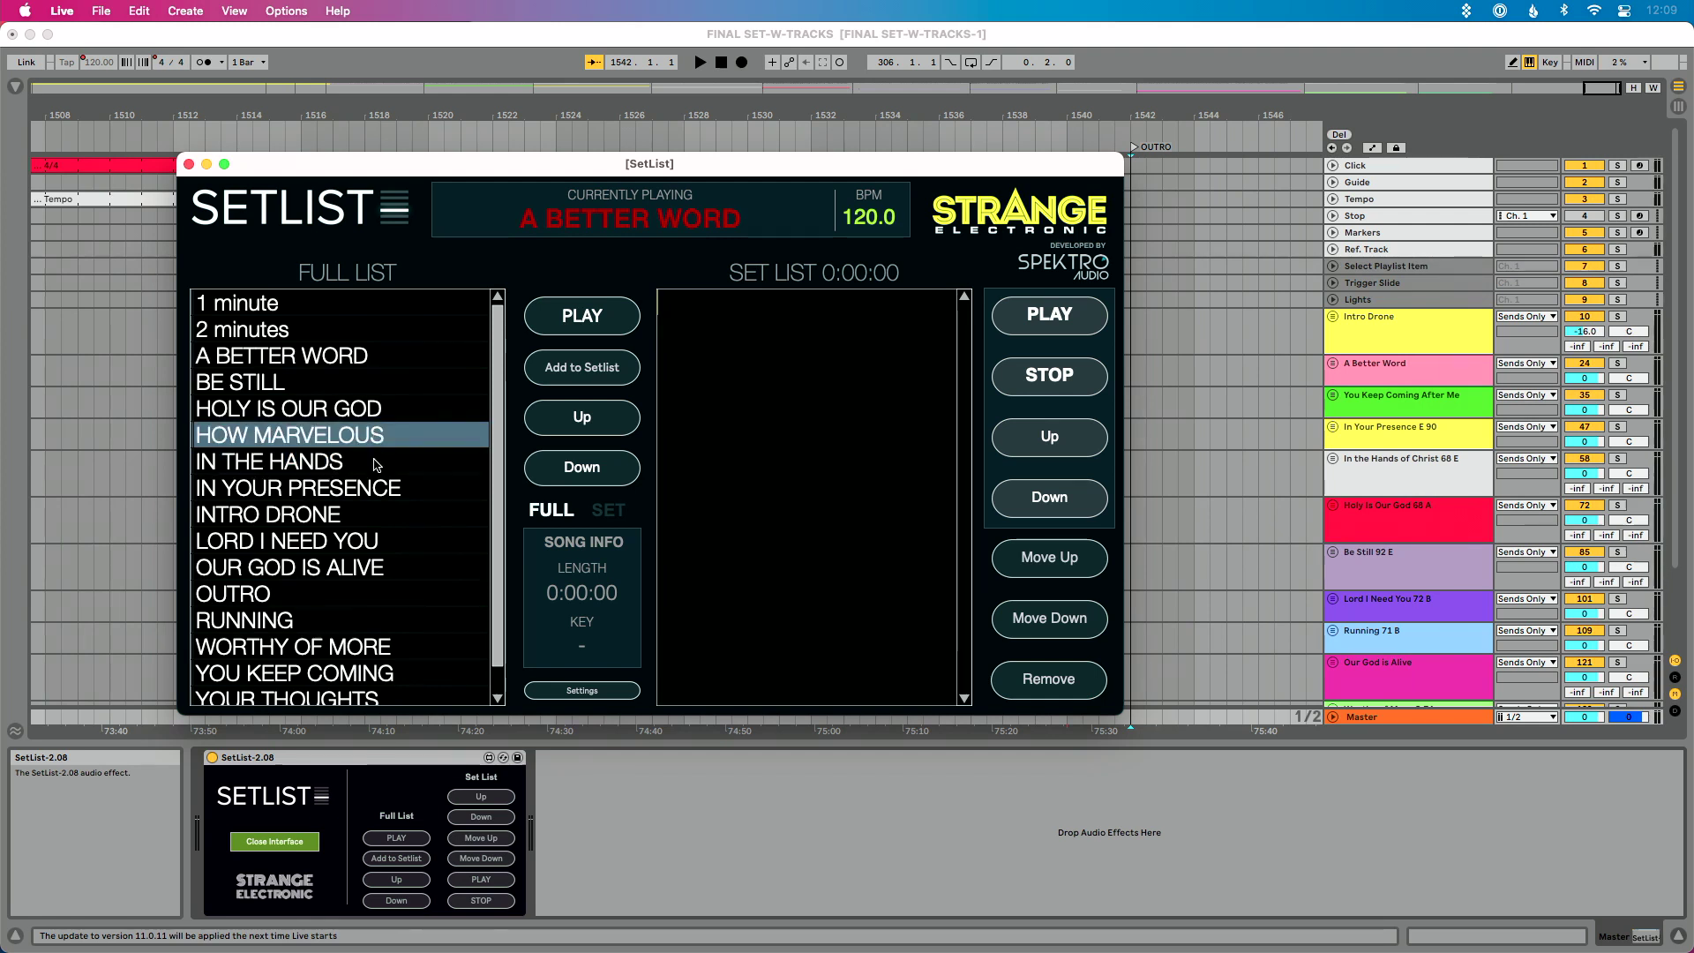
{"action": "left_click", "coordinate": [377, 465]}
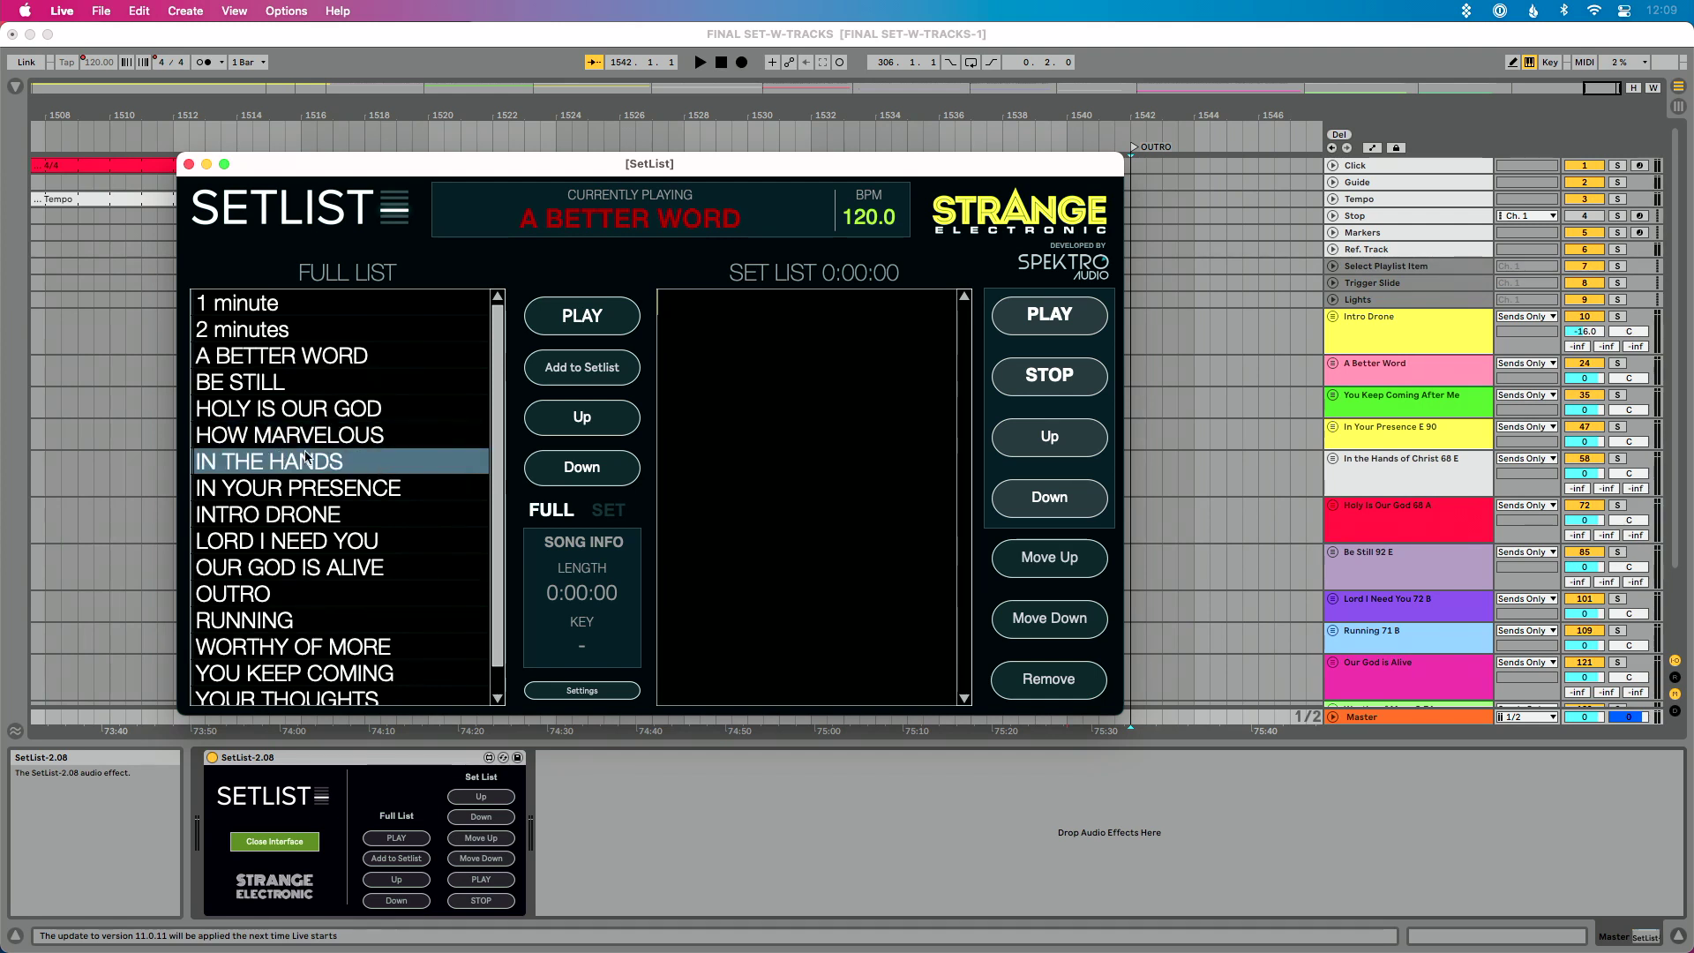
{"action": "left_click", "coordinate": [609, 370]}
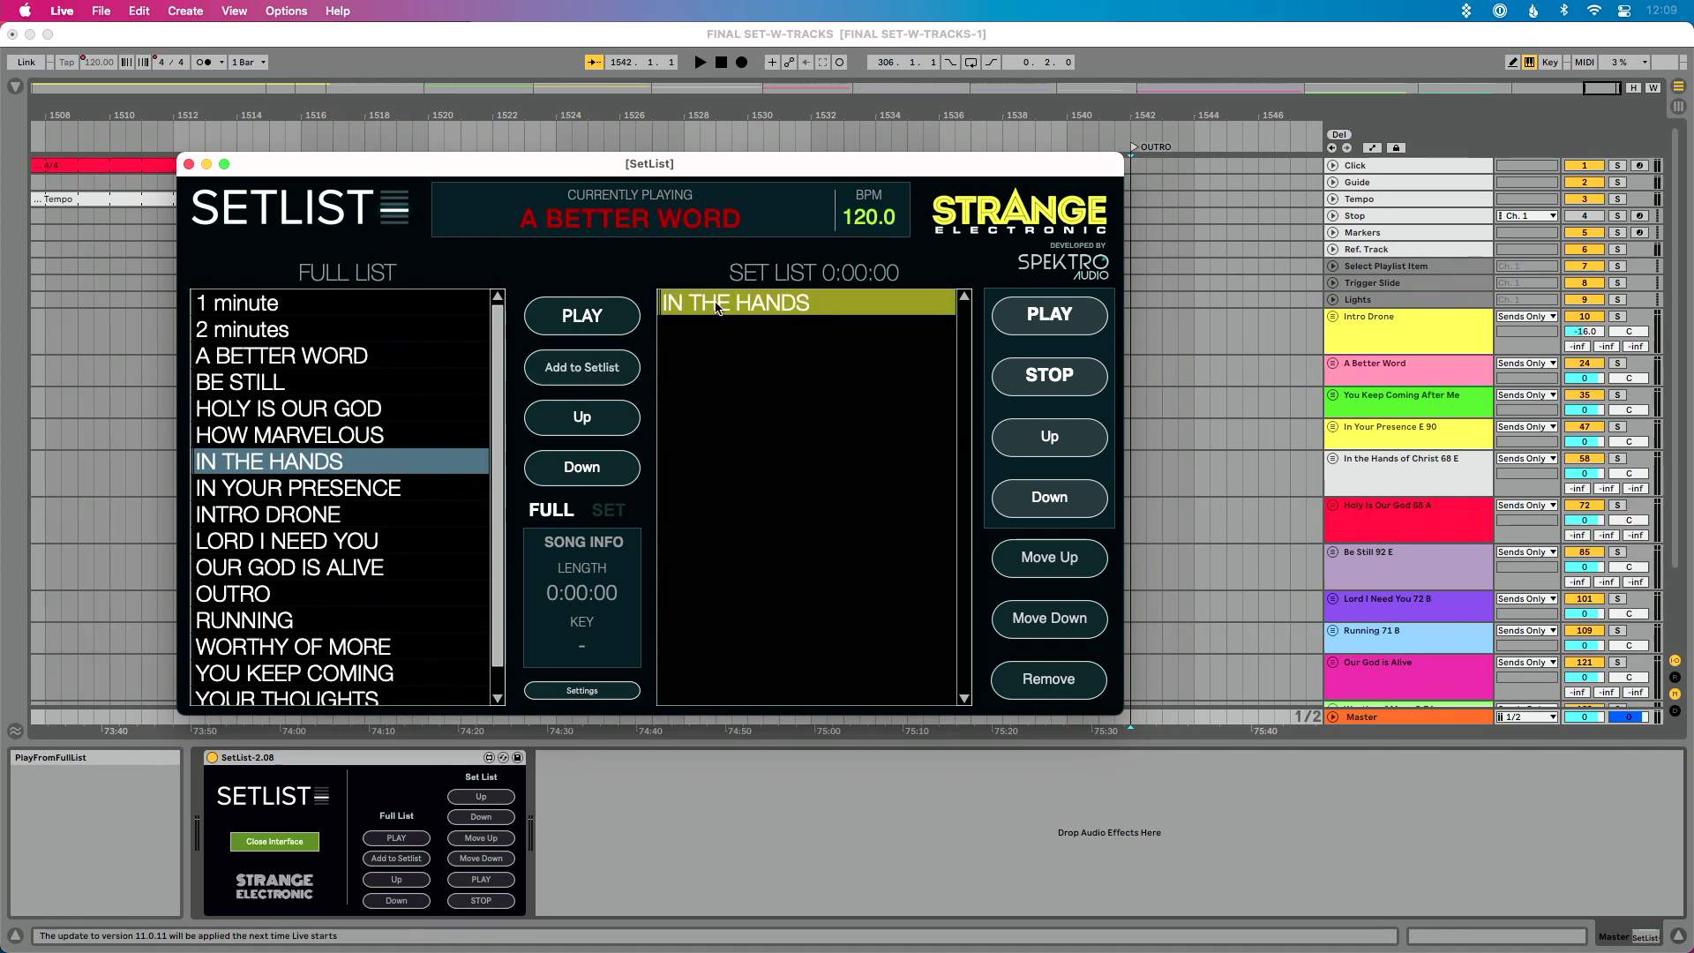
{"action": "left_click", "coordinate": [418, 411]}
{"action": "left_click", "coordinate": [582, 373]}
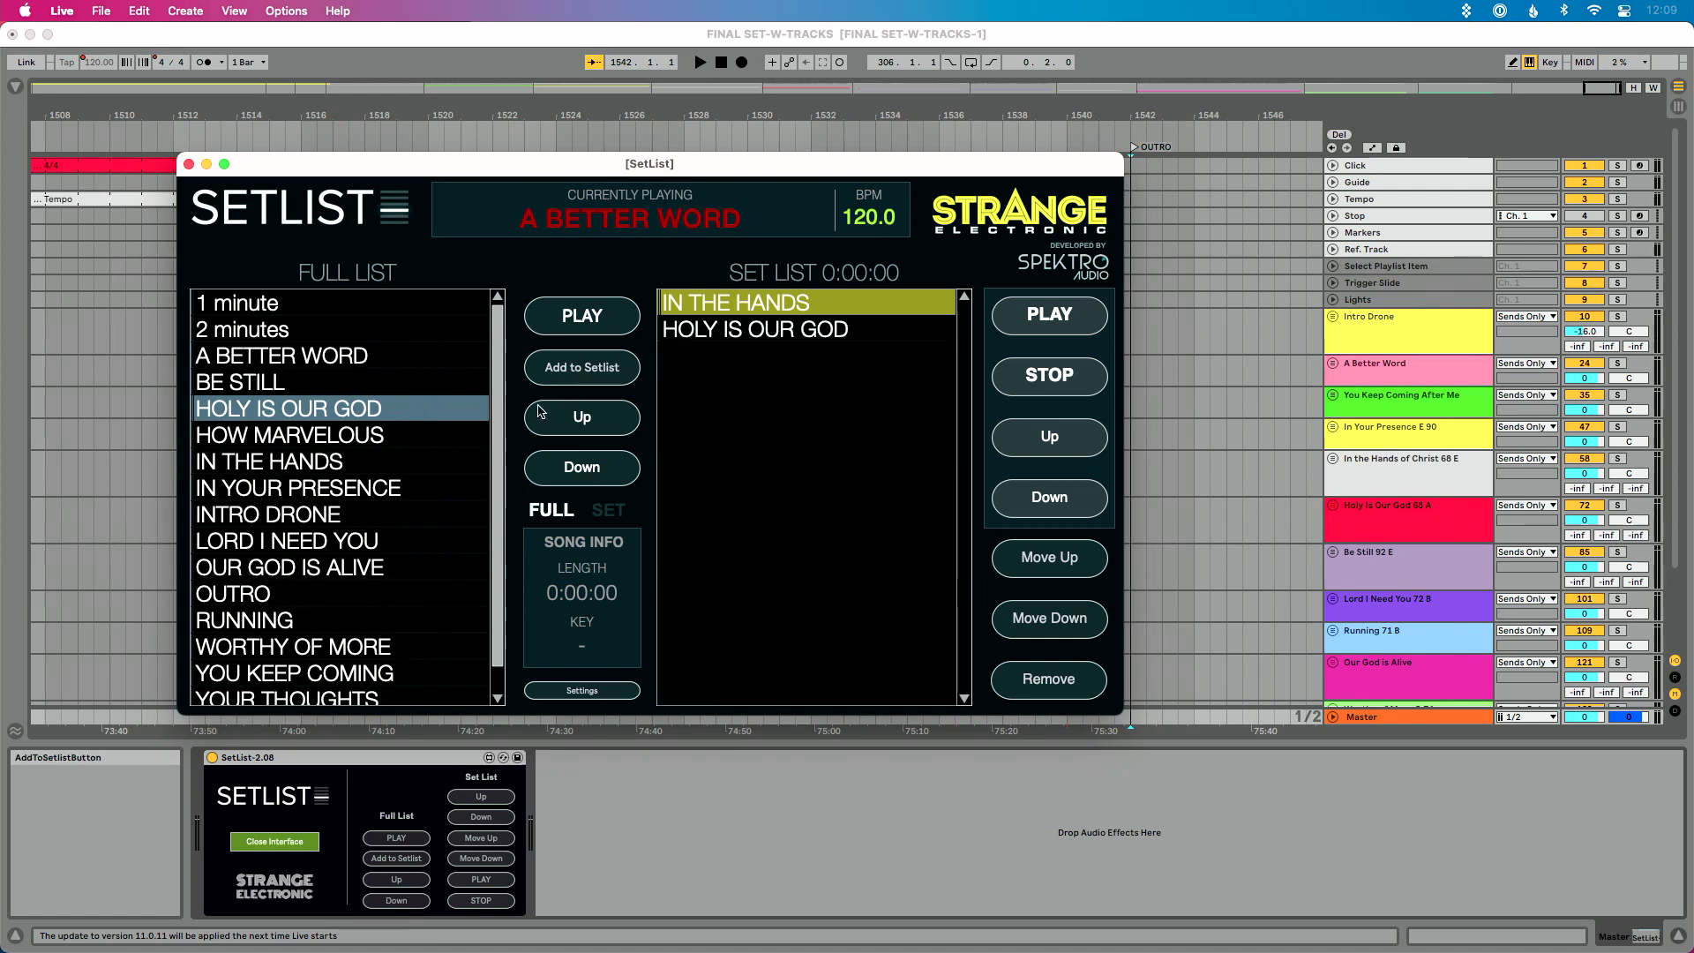
{"action": "left_click", "coordinate": [410, 515]}
{"action": "left_click", "coordinate": [550, 377]}
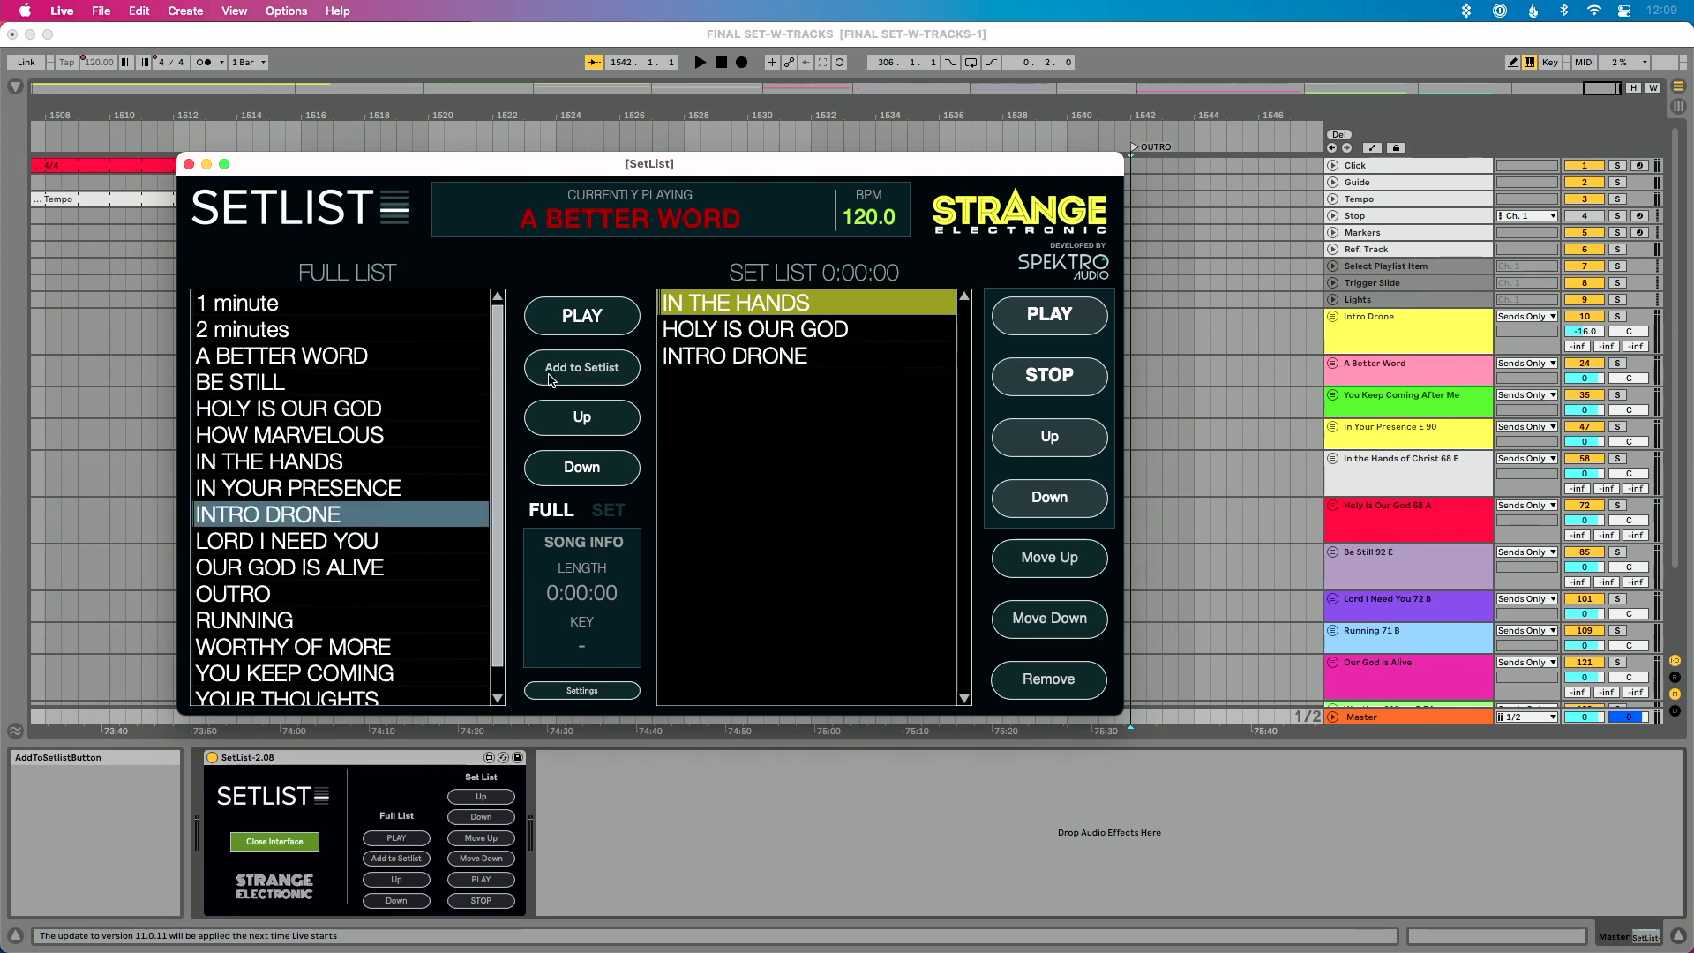
{"action": "left_click", "coordinate": [380, 435]}
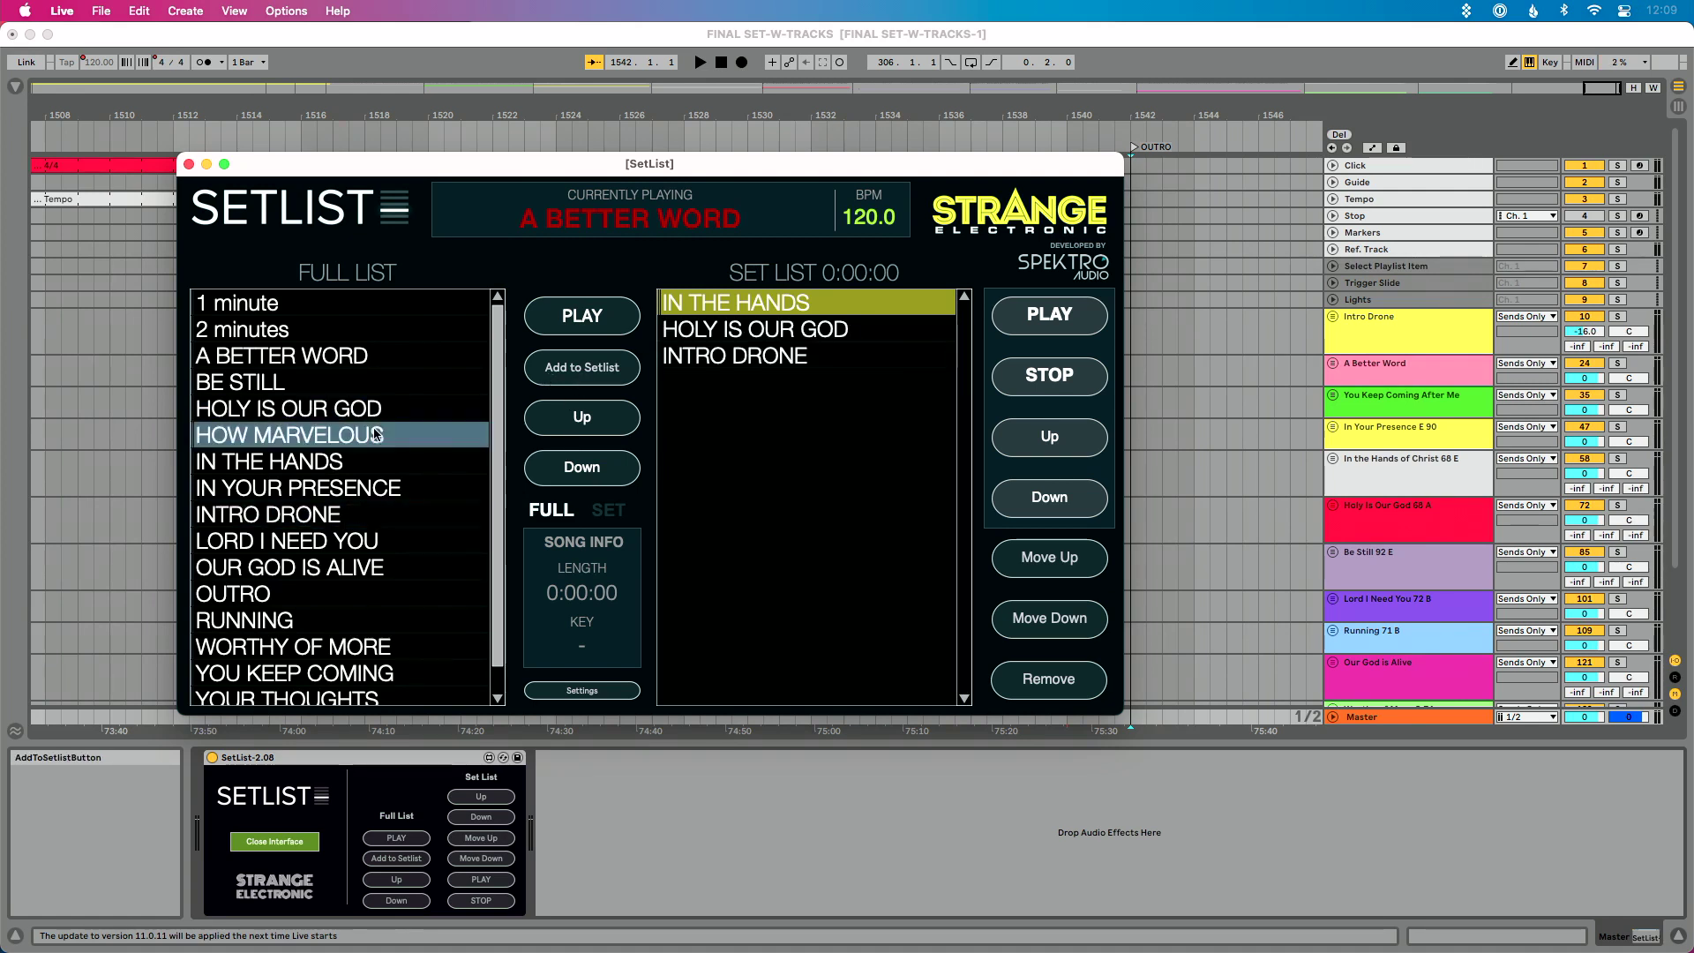
{"action": "left_click", "coordinate": [568, 369]}
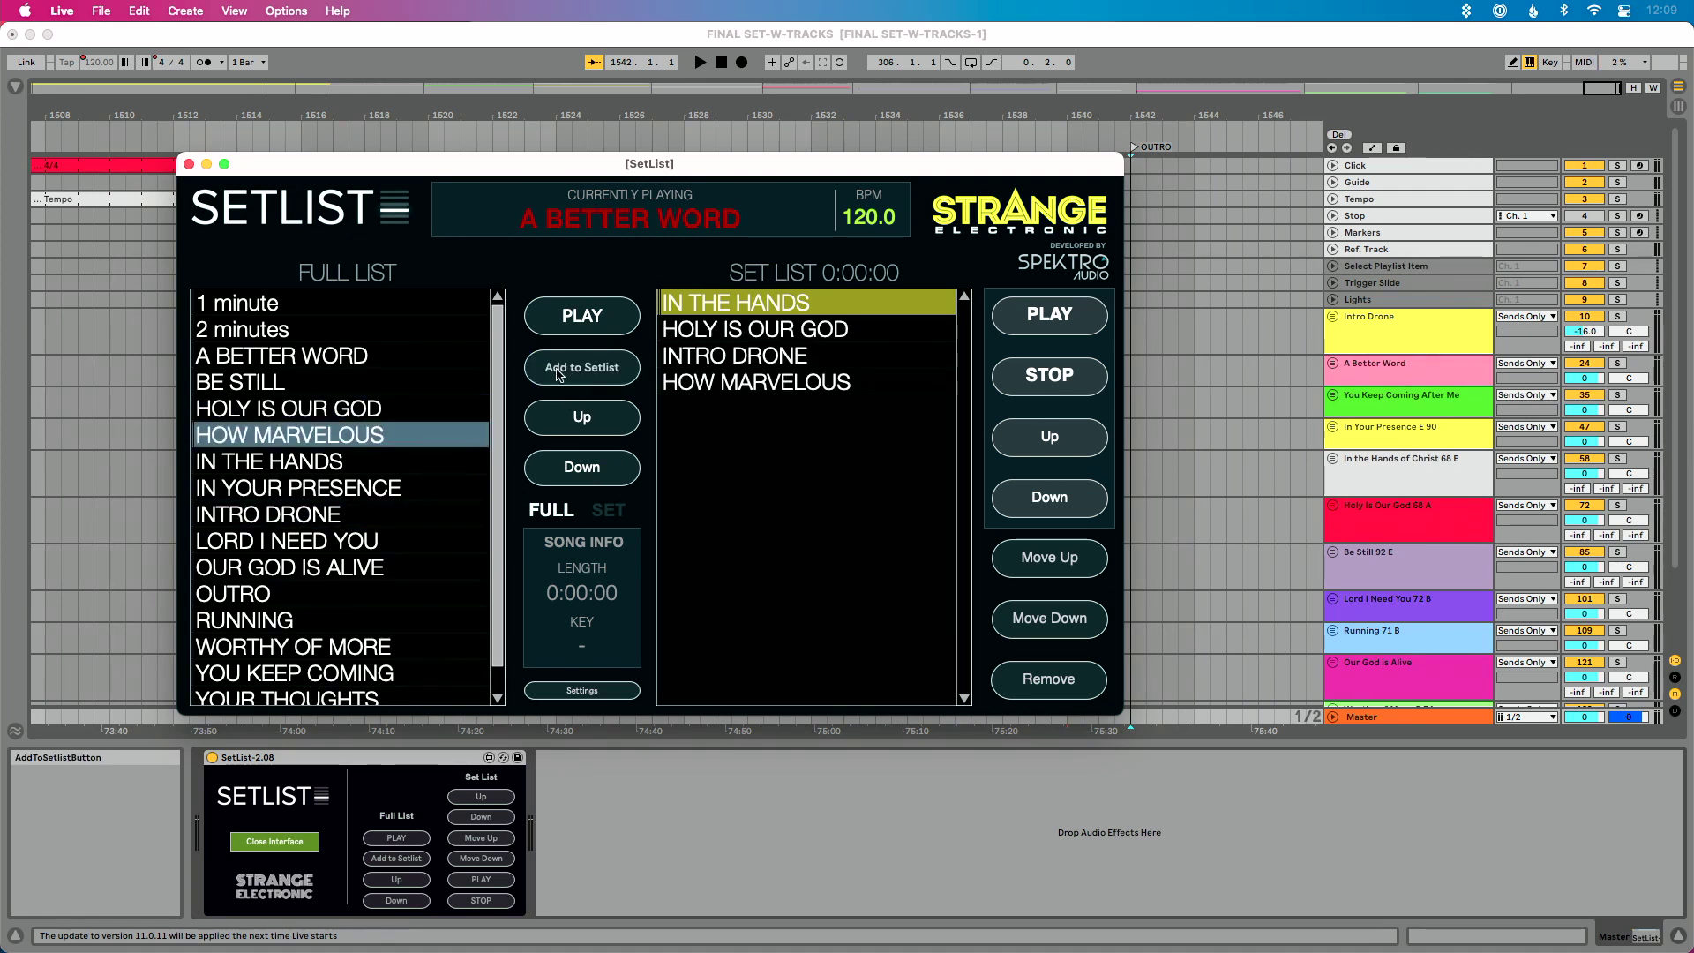
Step: Append LORD I NEED YOU and RUNNING to the set list
{"action": "left_click", "coordinate": [582, 468]}
{"action": "double_click", "coordinate": [583, 468]}
{"action": "left_click", "coordinate": [583, 468]}
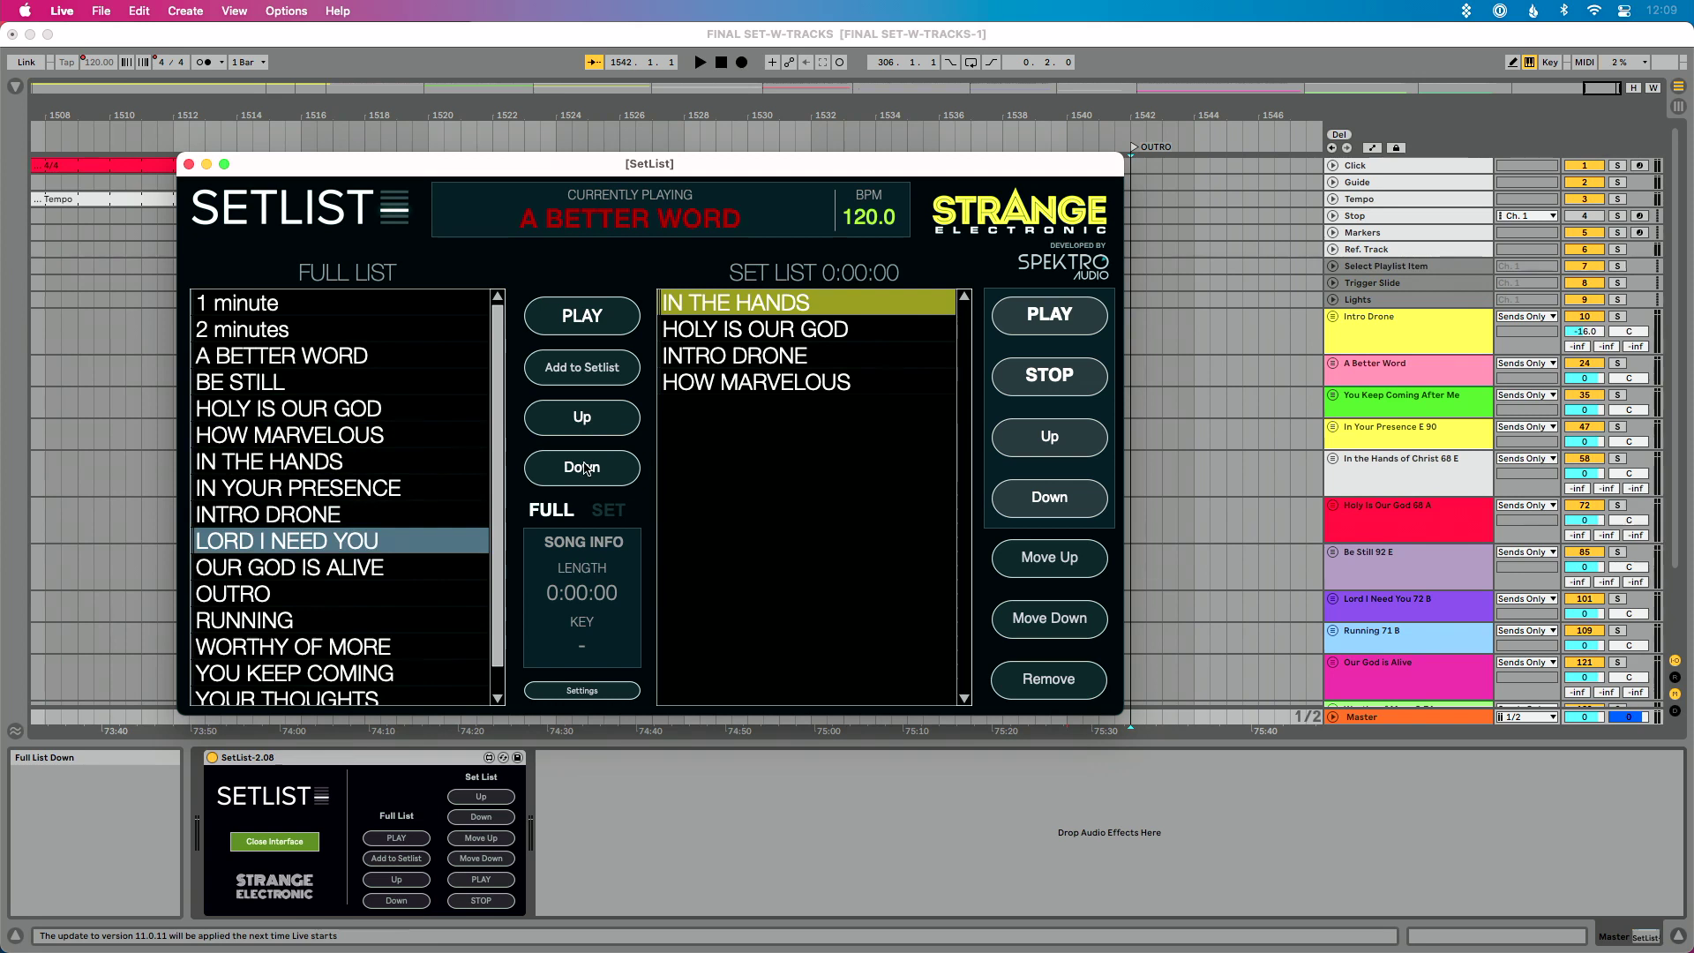
{"action": "left_click", "coordinate": [590, 376]}
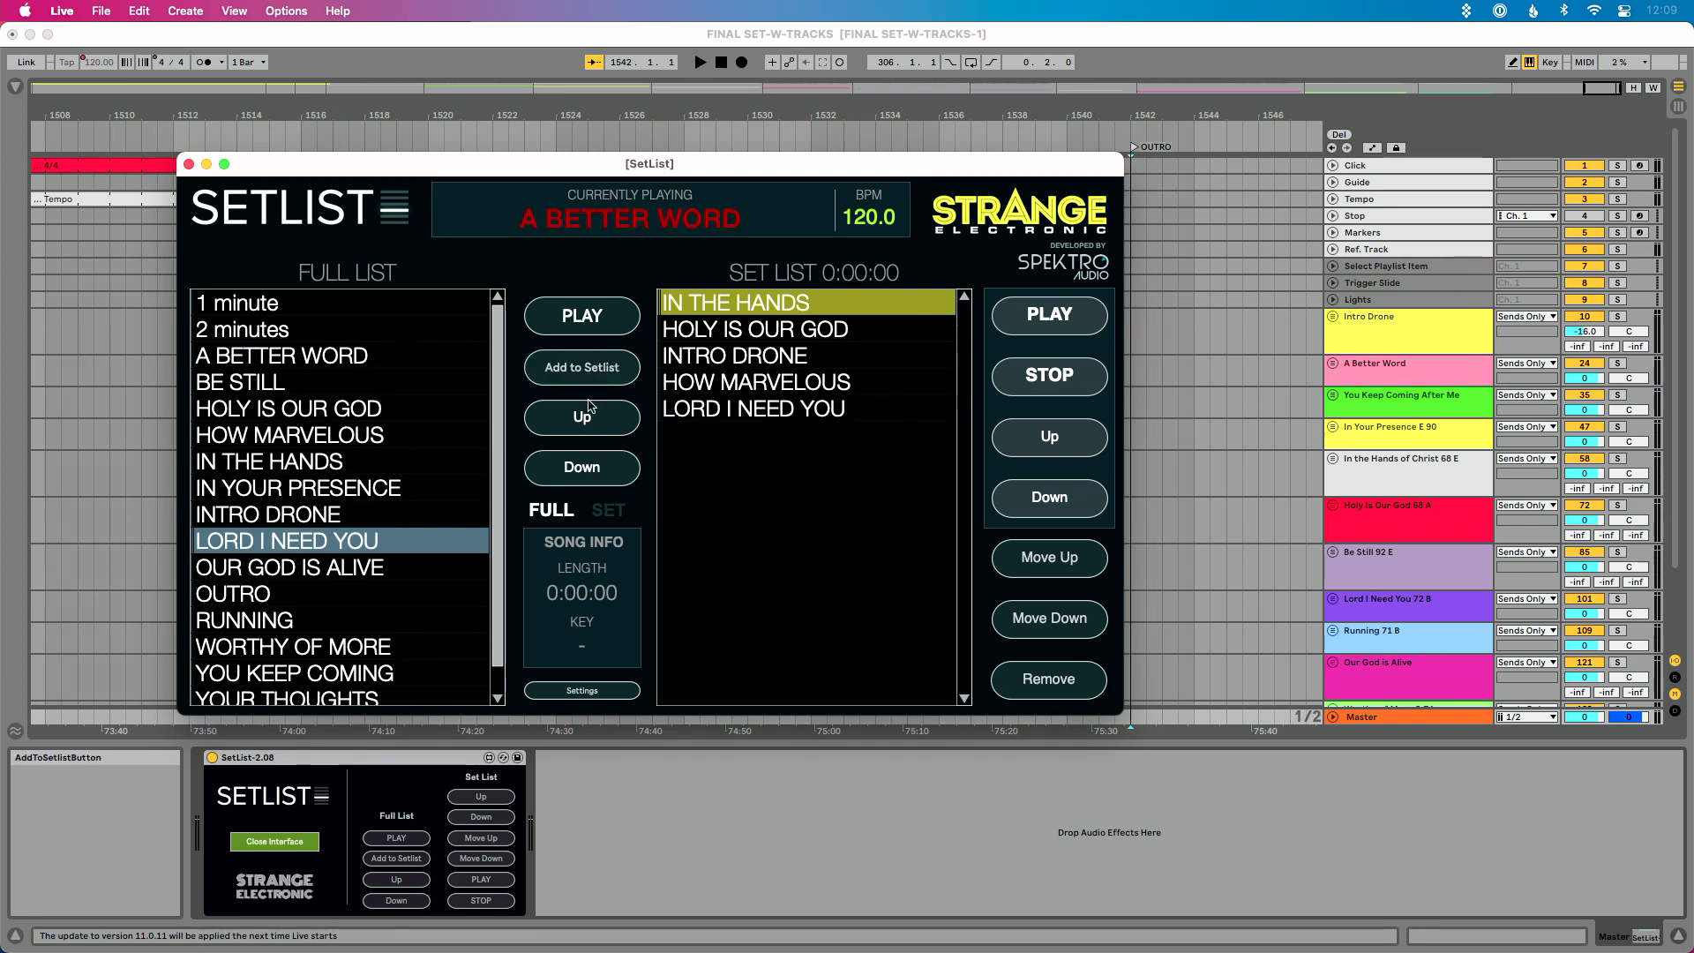
{"action": "double_click", "coordinate": [591, 470]}
{"action": "left_click", "coordinate": [592, 472]}
{"action": "left_click", "coordinate": [593, 367]}
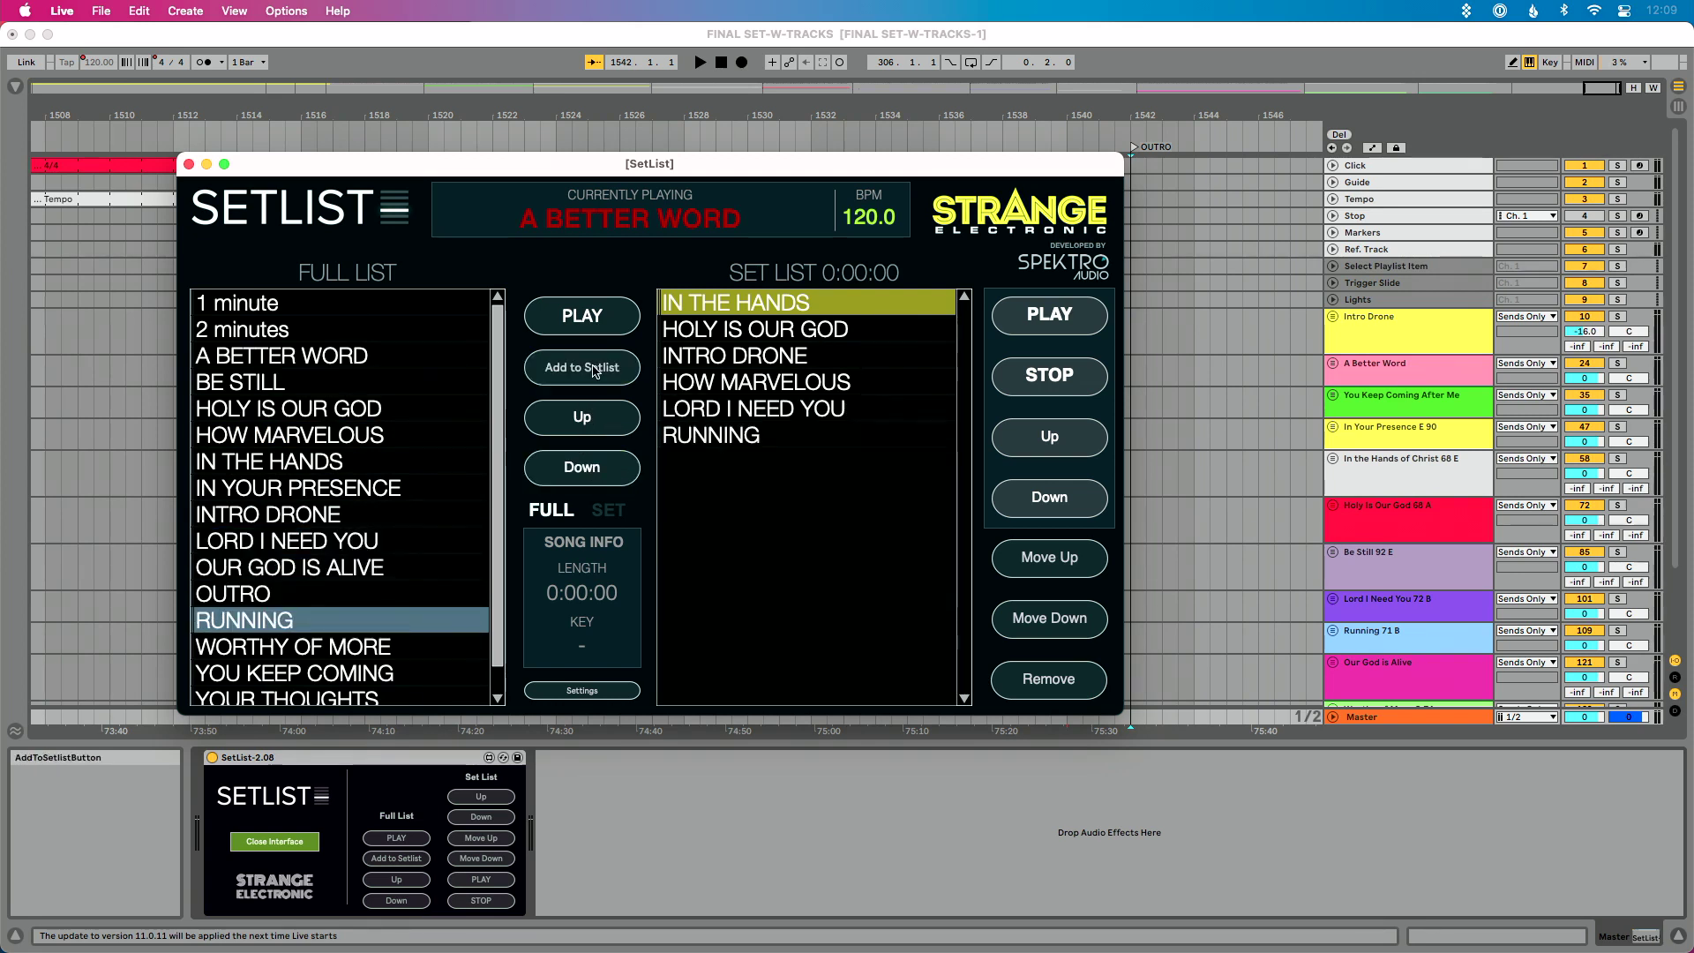
Step: Append IN YOUR PRESENCE and BE STILL, then select WORTHY OF MORE in the full list
{"action": "double_click", "coordinate": [595, 418]}
{"action": "left_click", "coordinate": [594, 417]}
{"action": "double_click", "coordinate": [595, 417]}
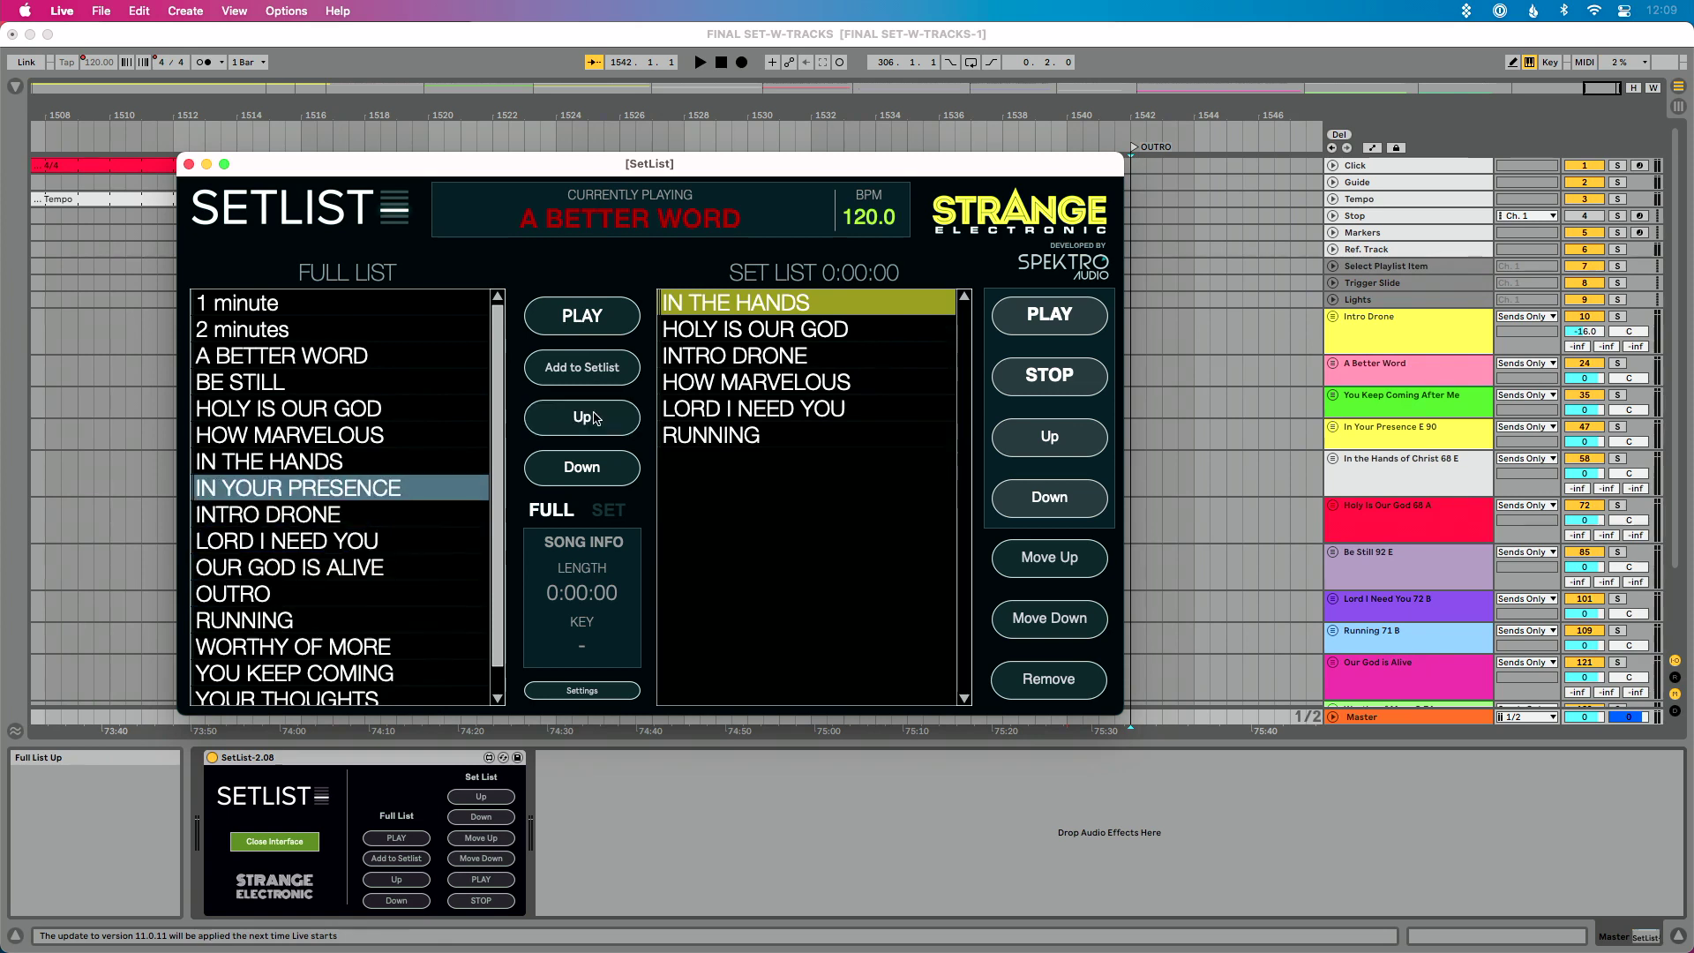
{"action": "left_click", "coordinate": [586, 367]}
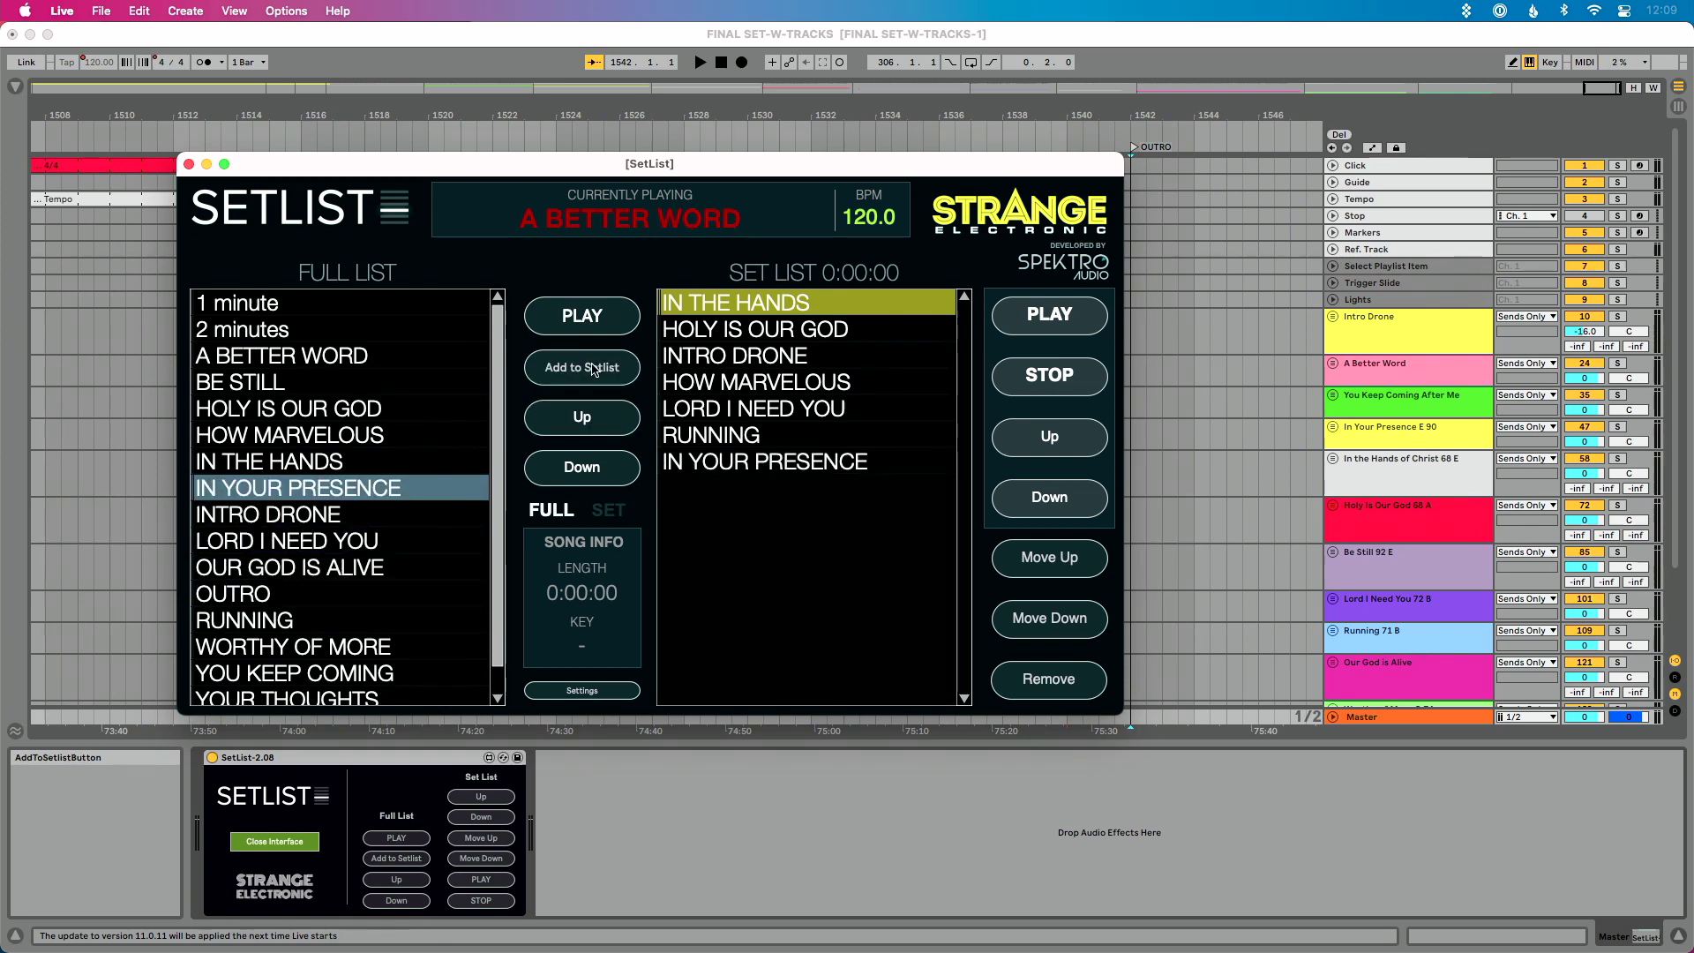
{"action": "double_click", "coordinate": [587, 416]}
{"action": "double_click", "coordinate": [588, 416]}
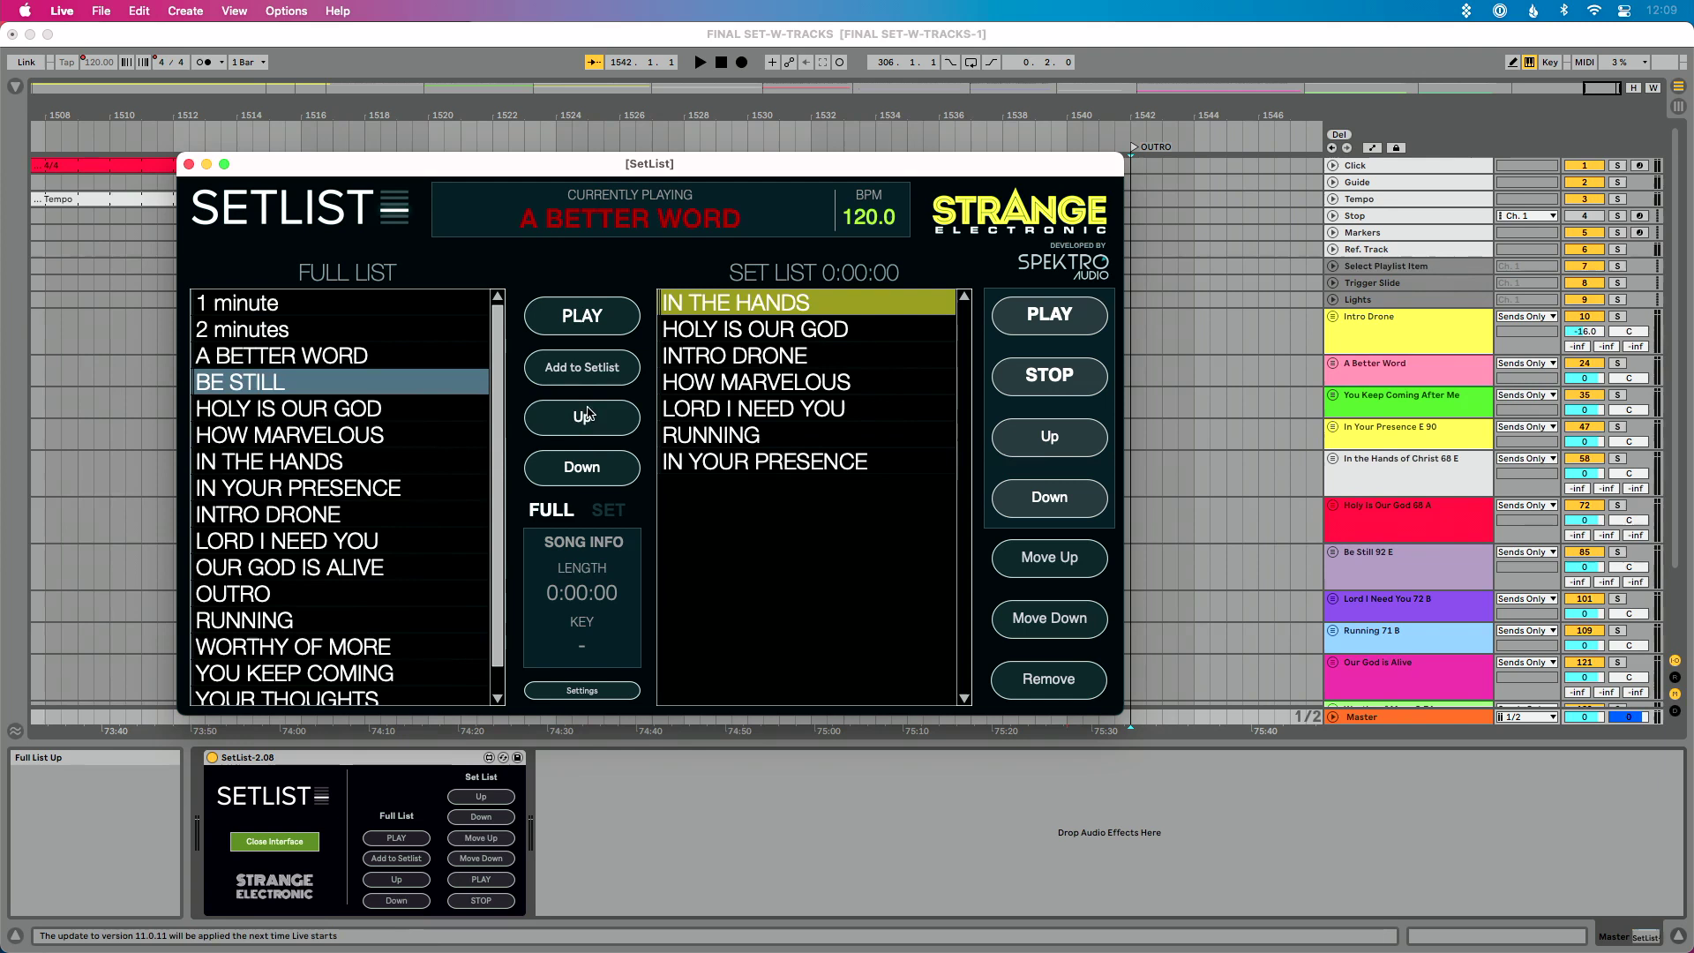
{"action": "left_click", "coordinate": [590, 367]}
{"action": "scroll", "coordinate": [401, 631], "scroll_direction": "down", "scroll_amount": 1}
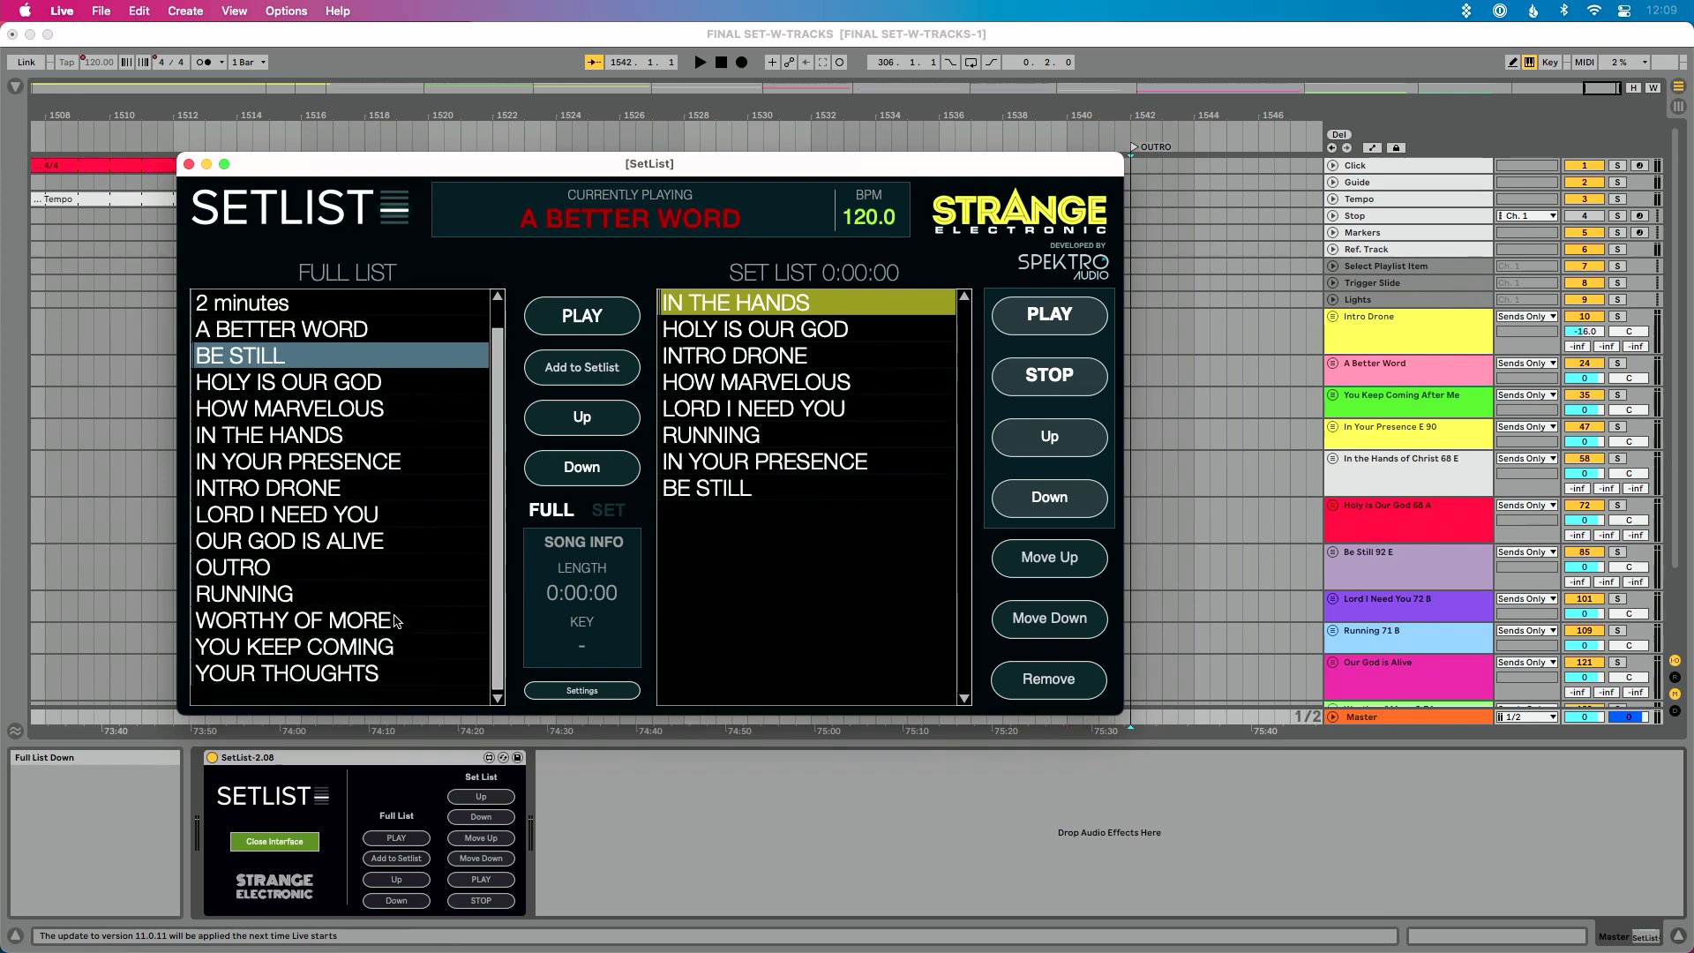
{"action": "left_click", "coordinate": [397, 620]}
{"action": "left_click", "coordinate": [604, 372]}
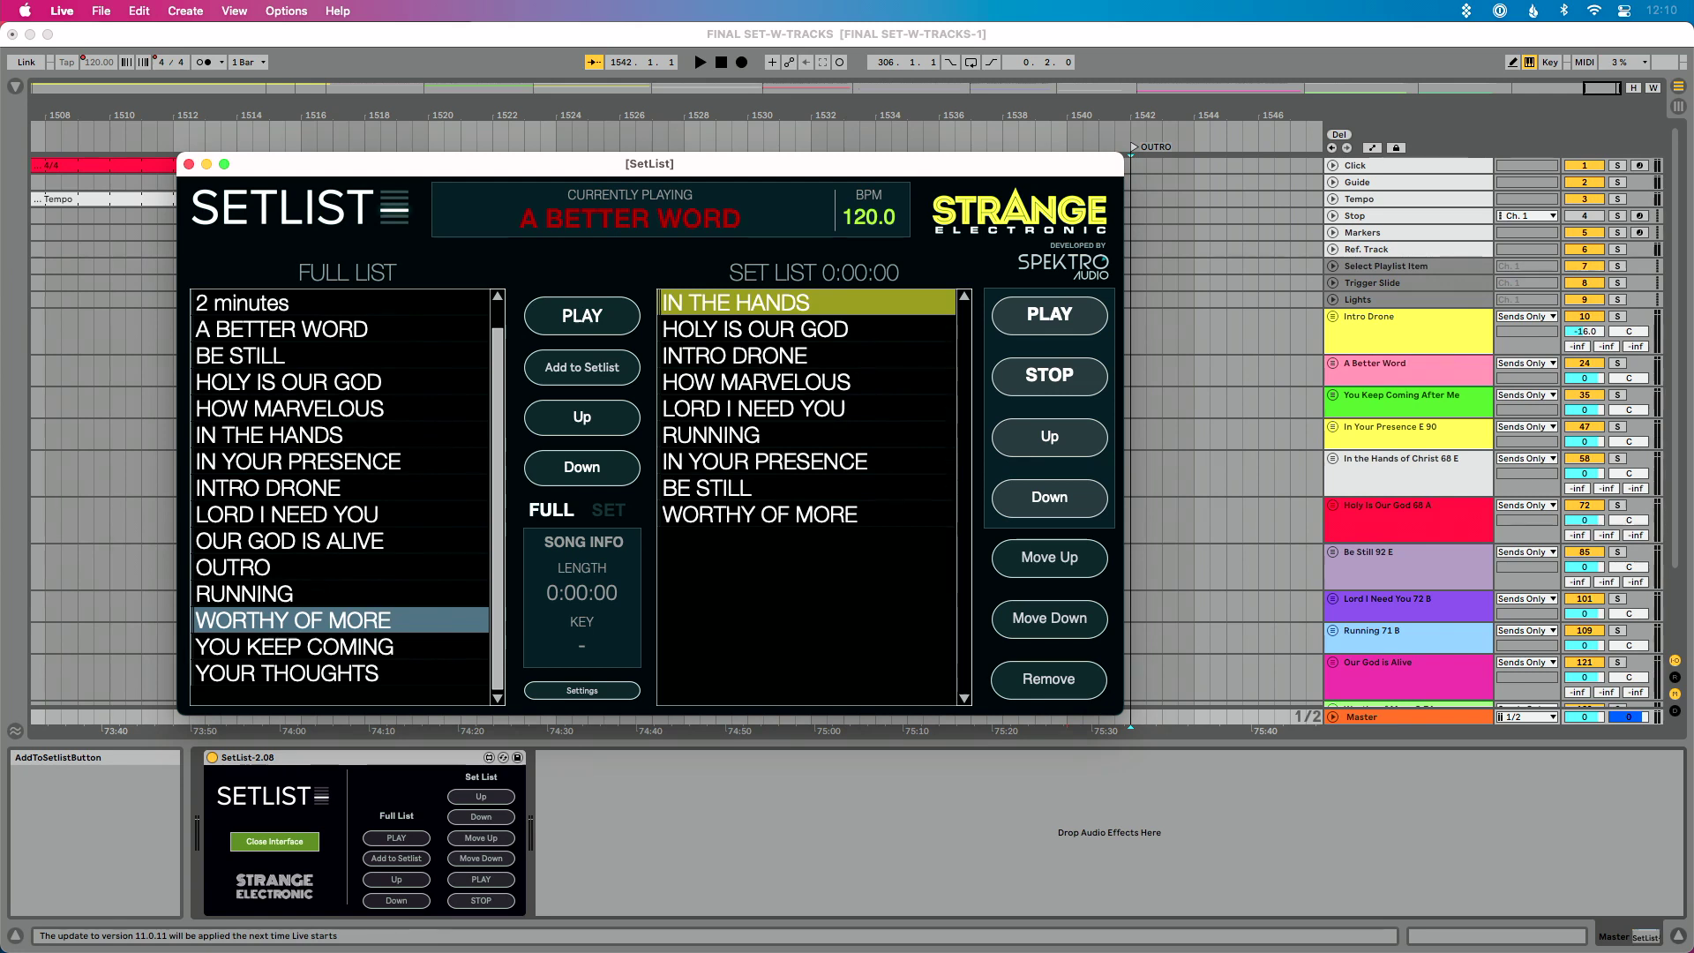
Step: Move INTRO DRONE to the top of the set list and RUNNING to the last place
{"action": "left_click", "coordinate": [776, 357]}
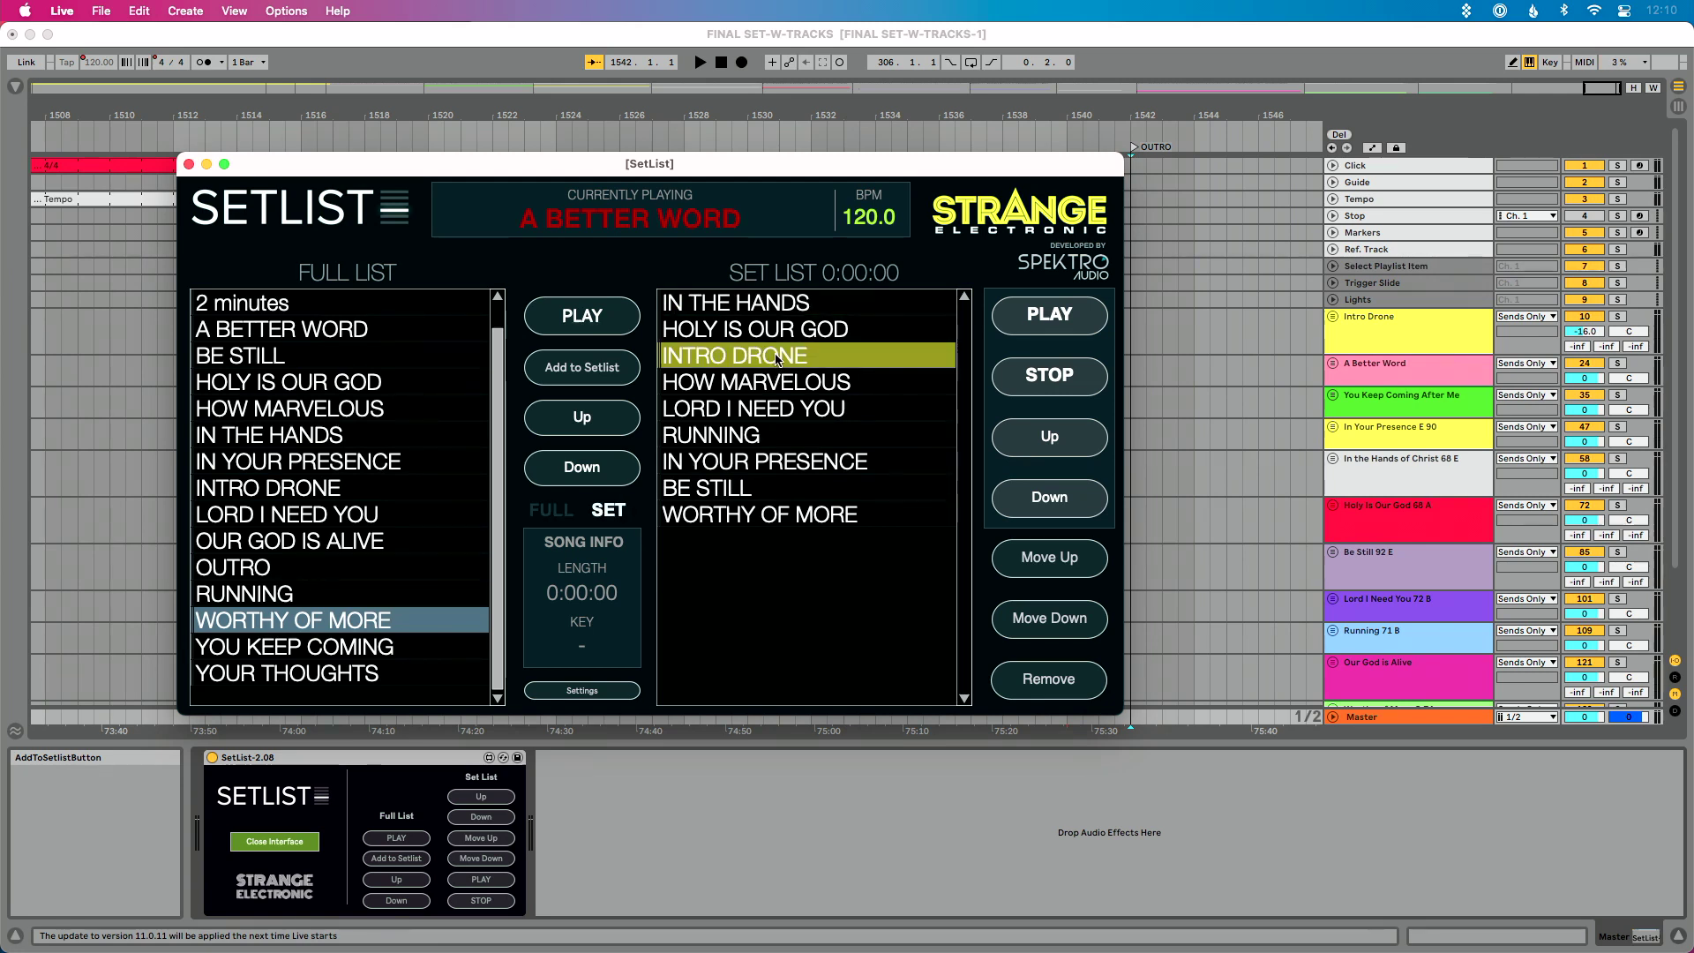
{"action": "left_click", "coordinate": [1028, 561]}
{"action": "left_click", "coordinate": [1028, 561]}
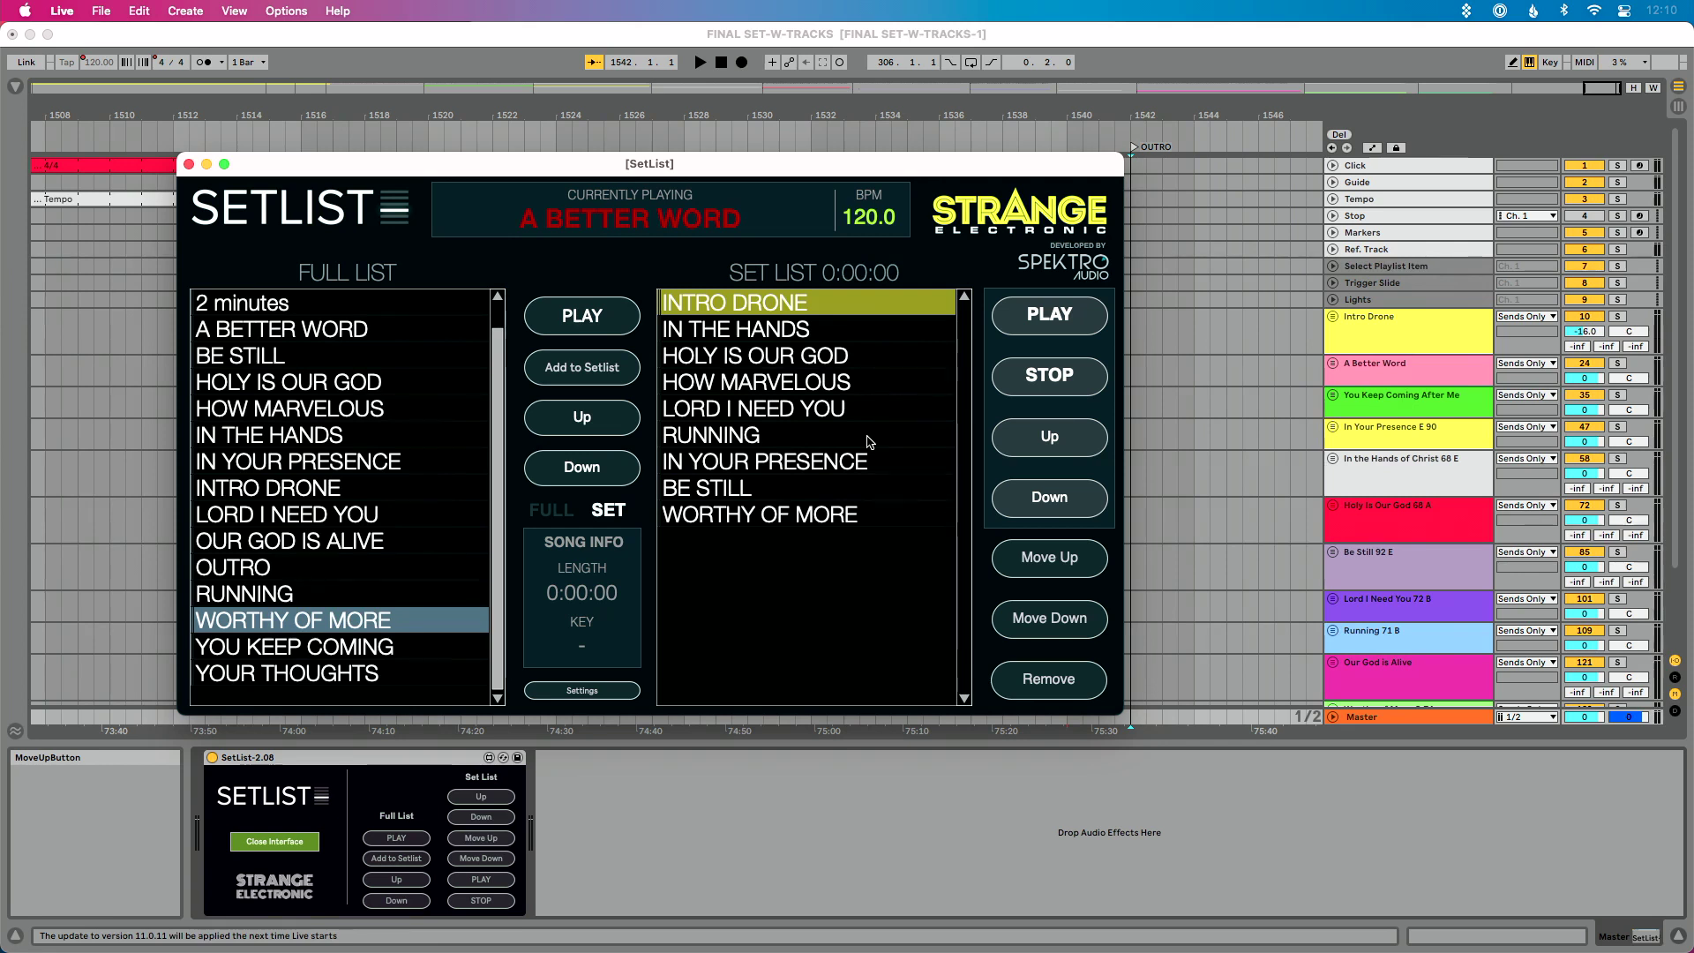
{"action": "left_click", "coordinate": [805, 441]}
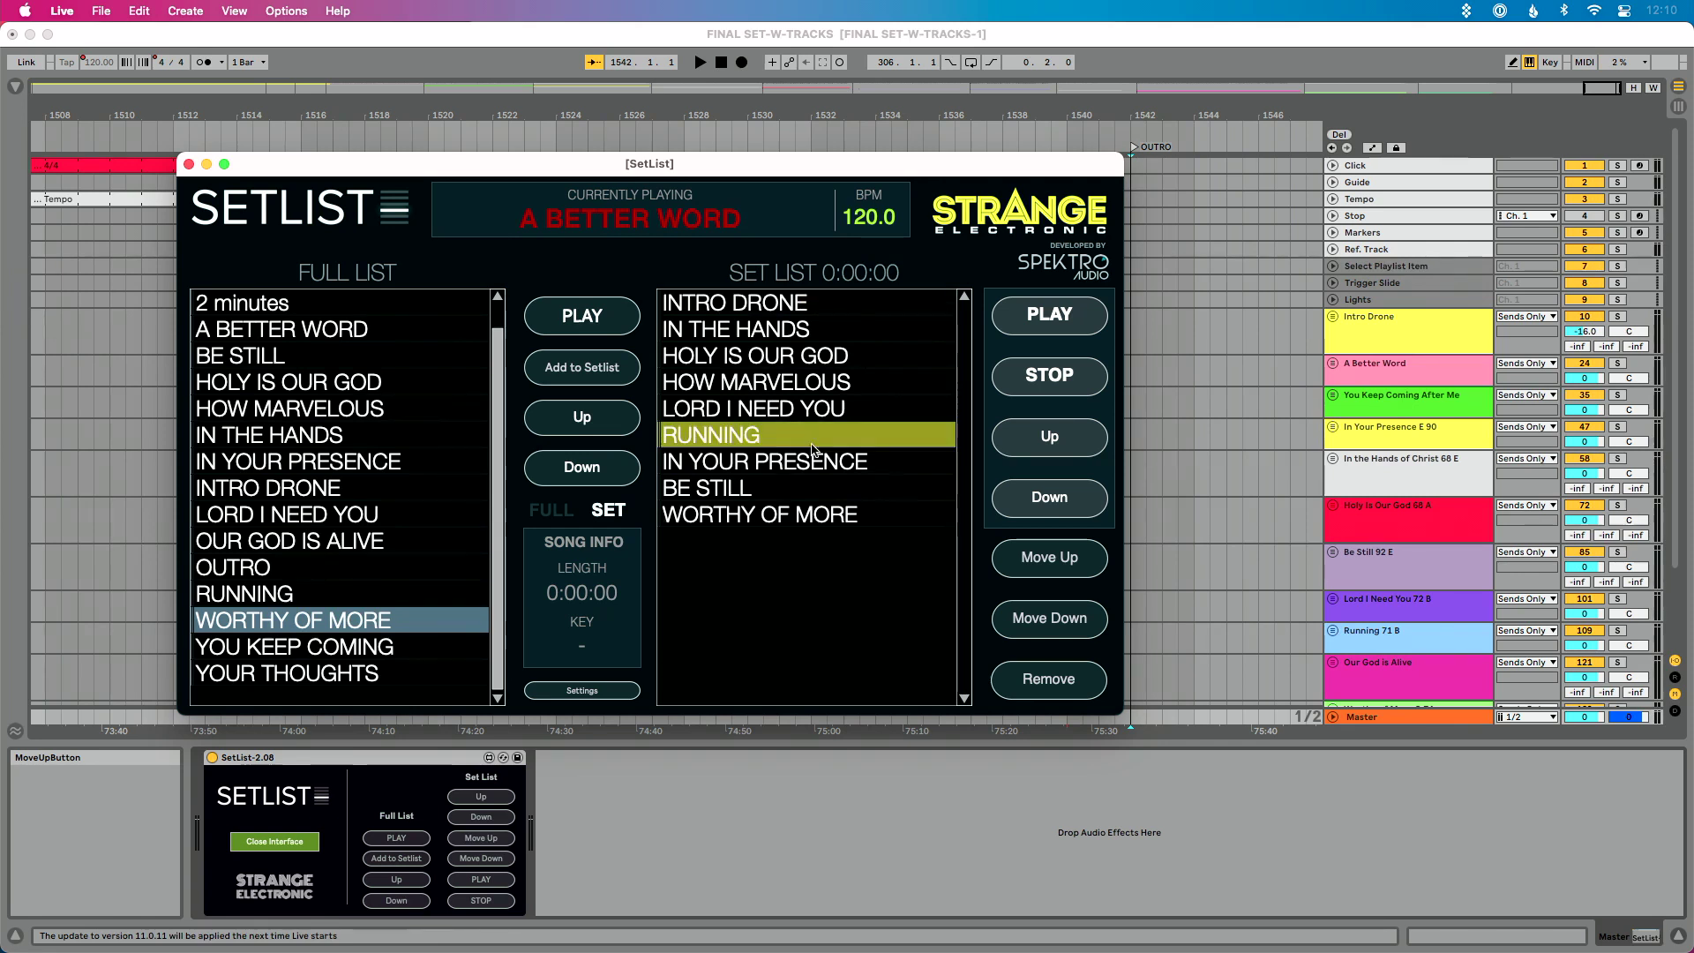
{"action": "left_click", "coordinate": [1070, 617]}
{"action": "left_click", "coordinate": [1069, 617]}
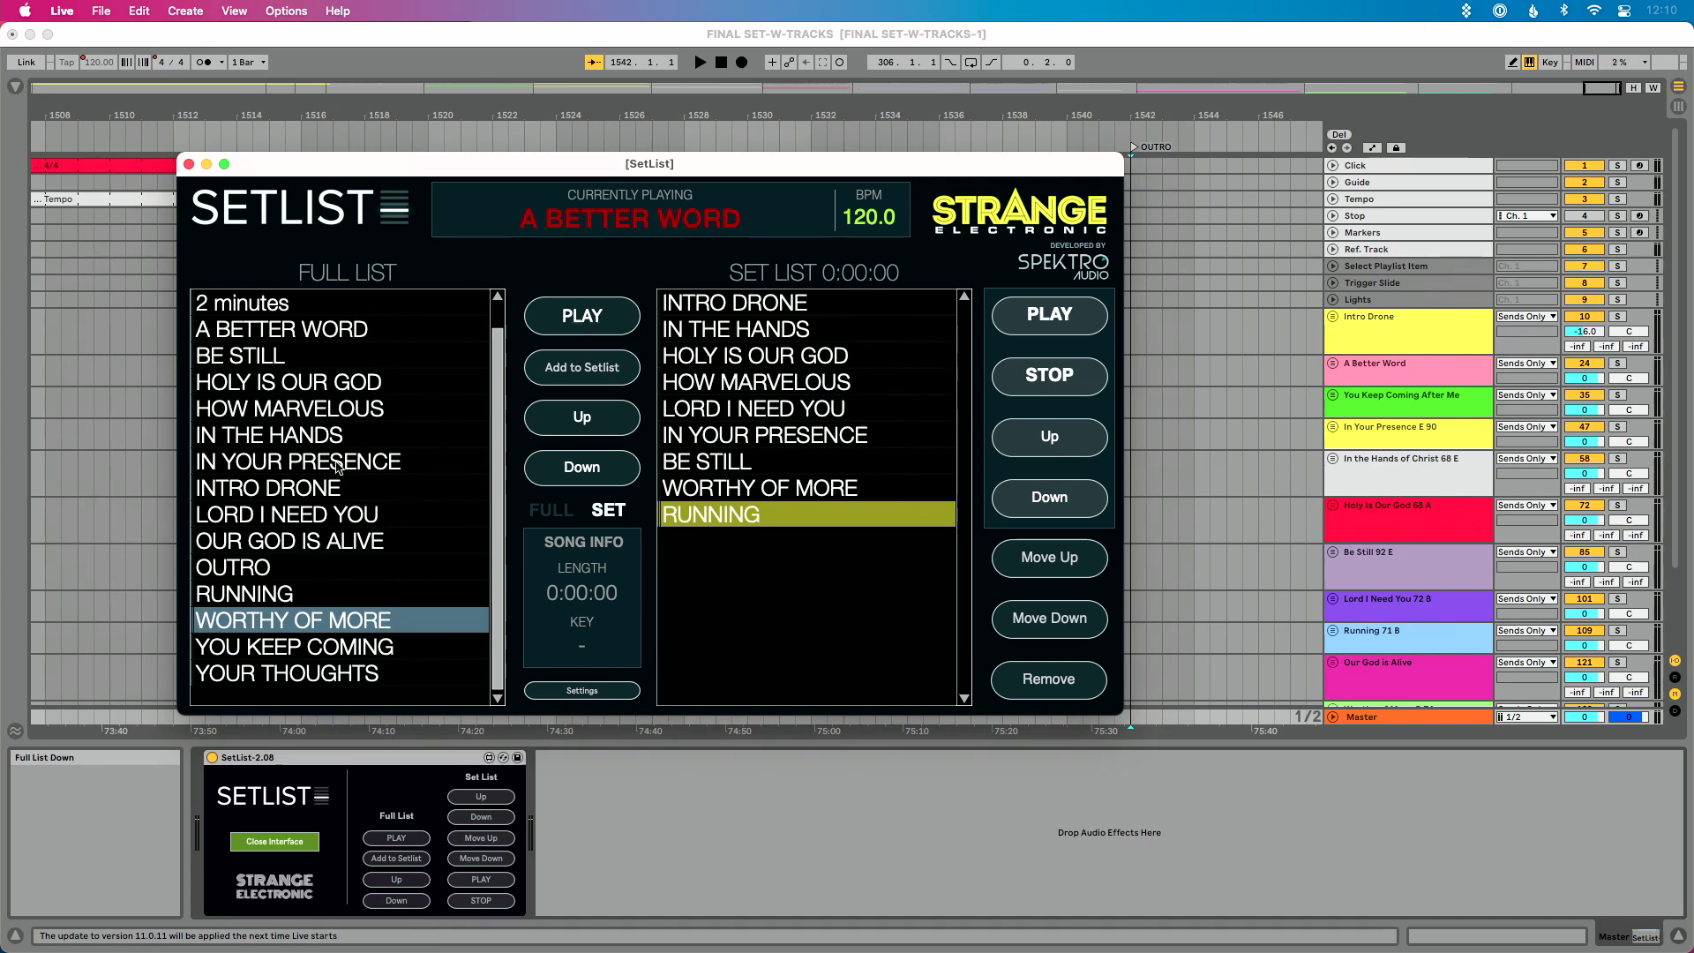
Step: Select LORD I NEED YOU in the set list and remove it
{"action": "left_click", "coordinate": [1046, 451]}
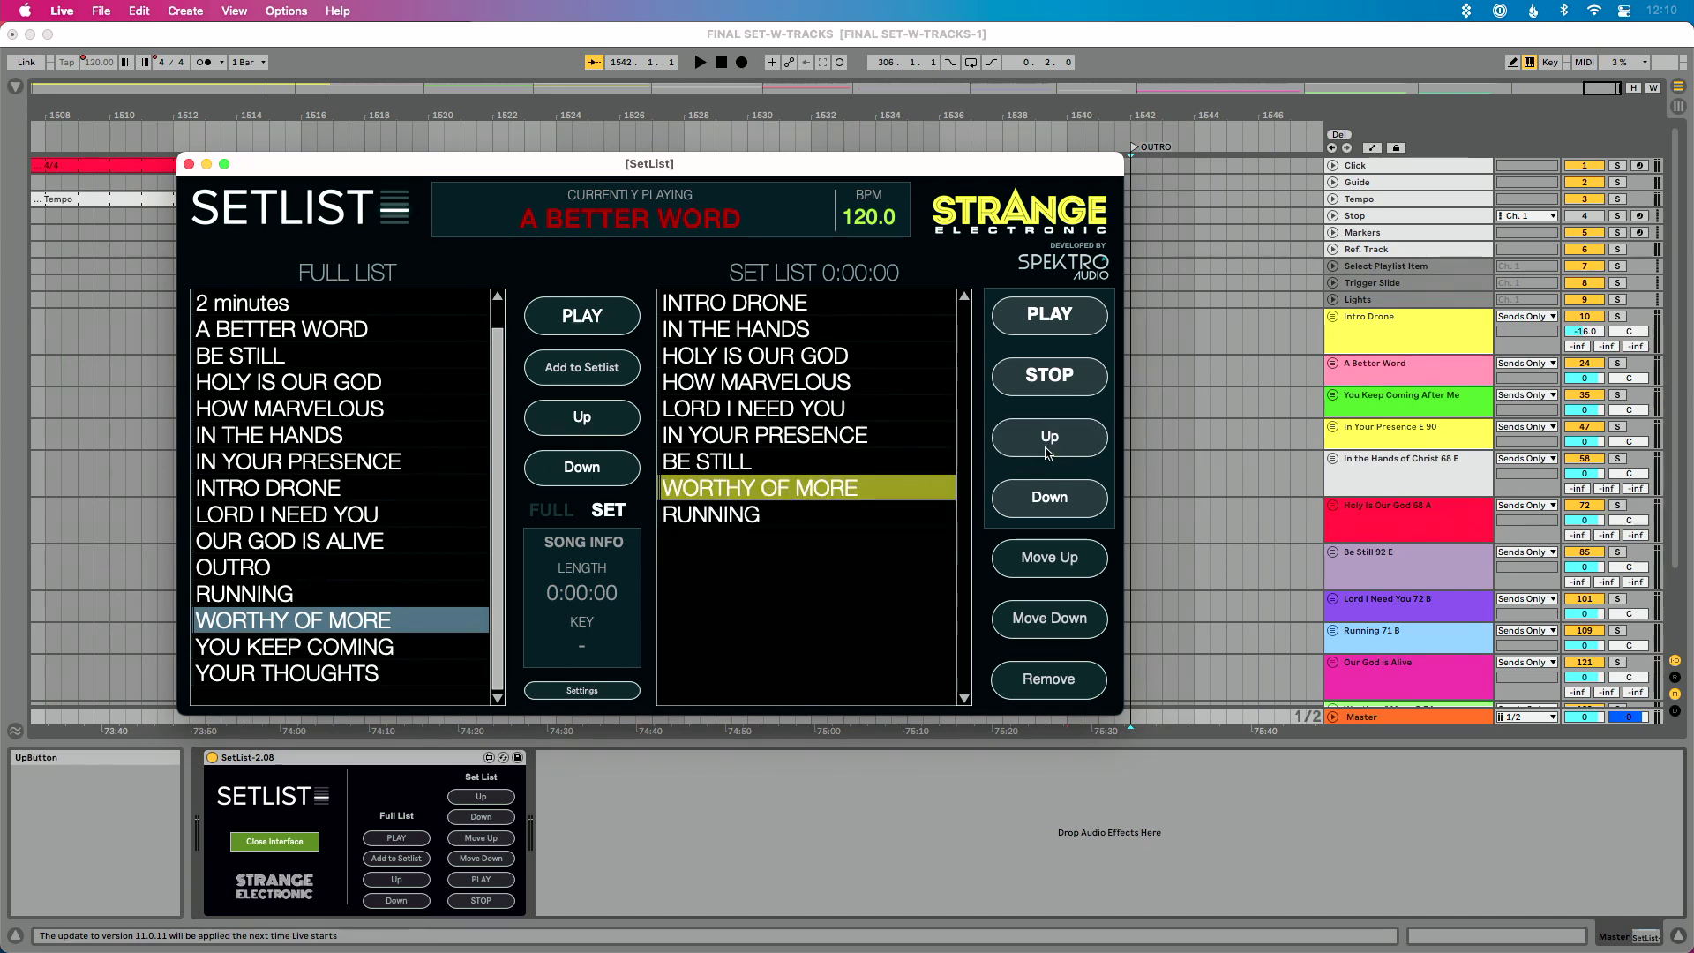
{"action": "left_click", "coordinate": [1046, 452]}
{"action": "left_click", "coordinate": [1047, 452]}
{"action": "left_click", "coordinate": [1048, 452]}
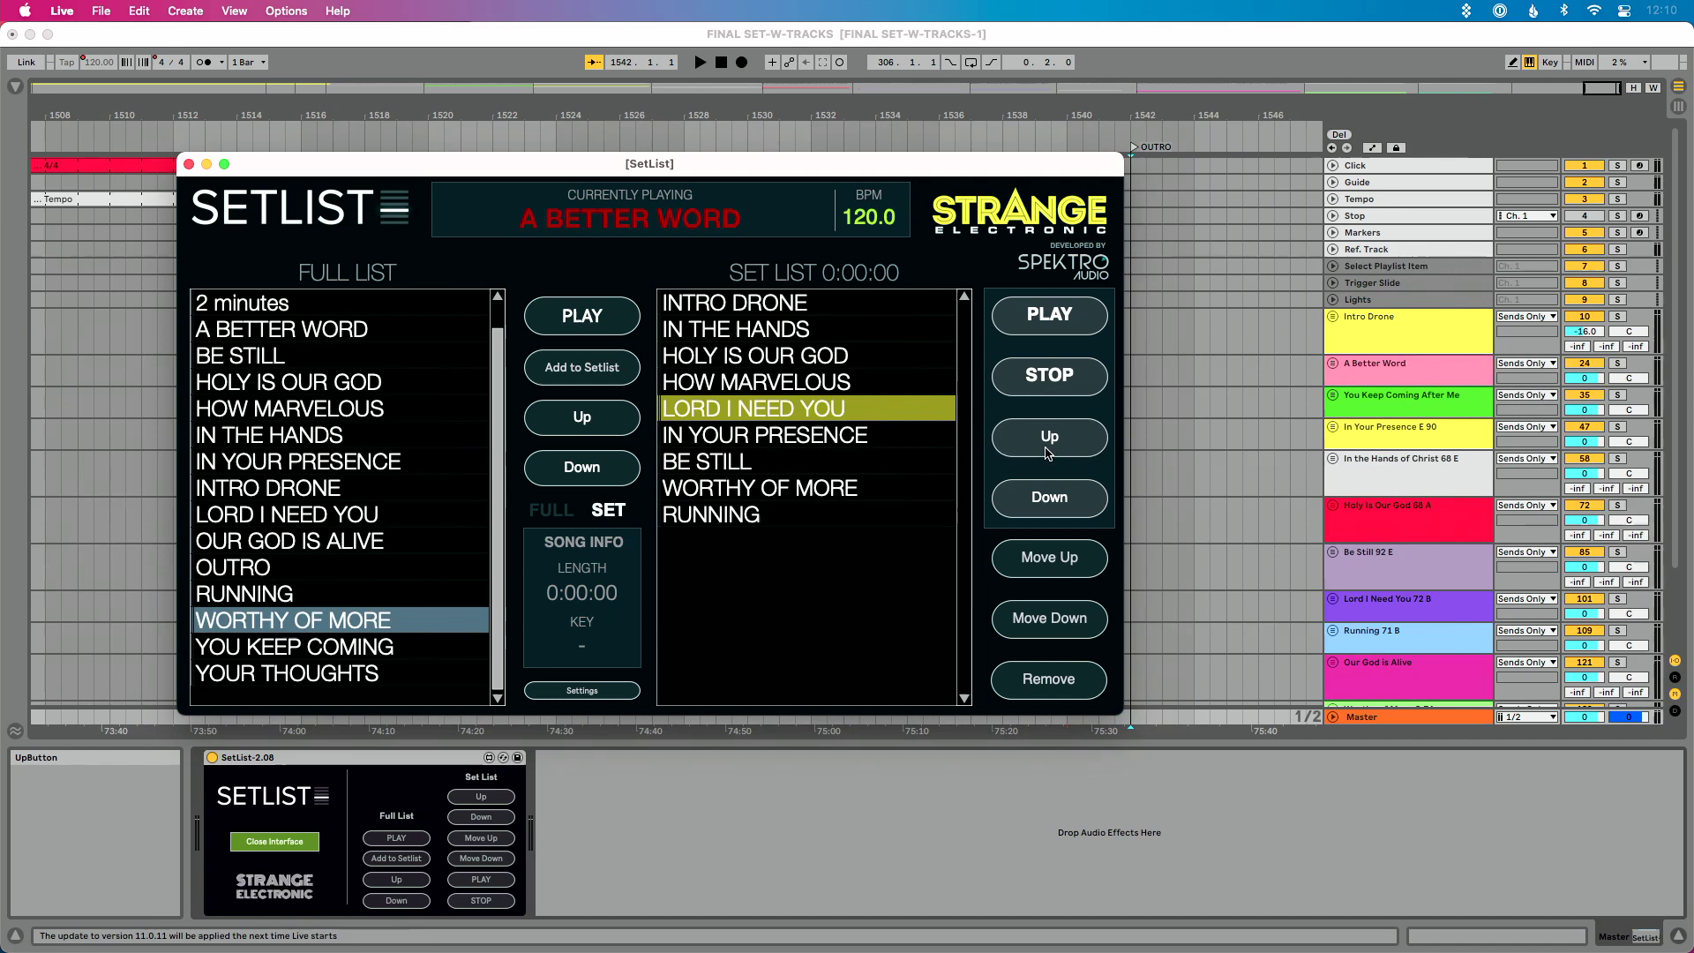
{"action": "left_click", "coordinate": [1073, 681]}
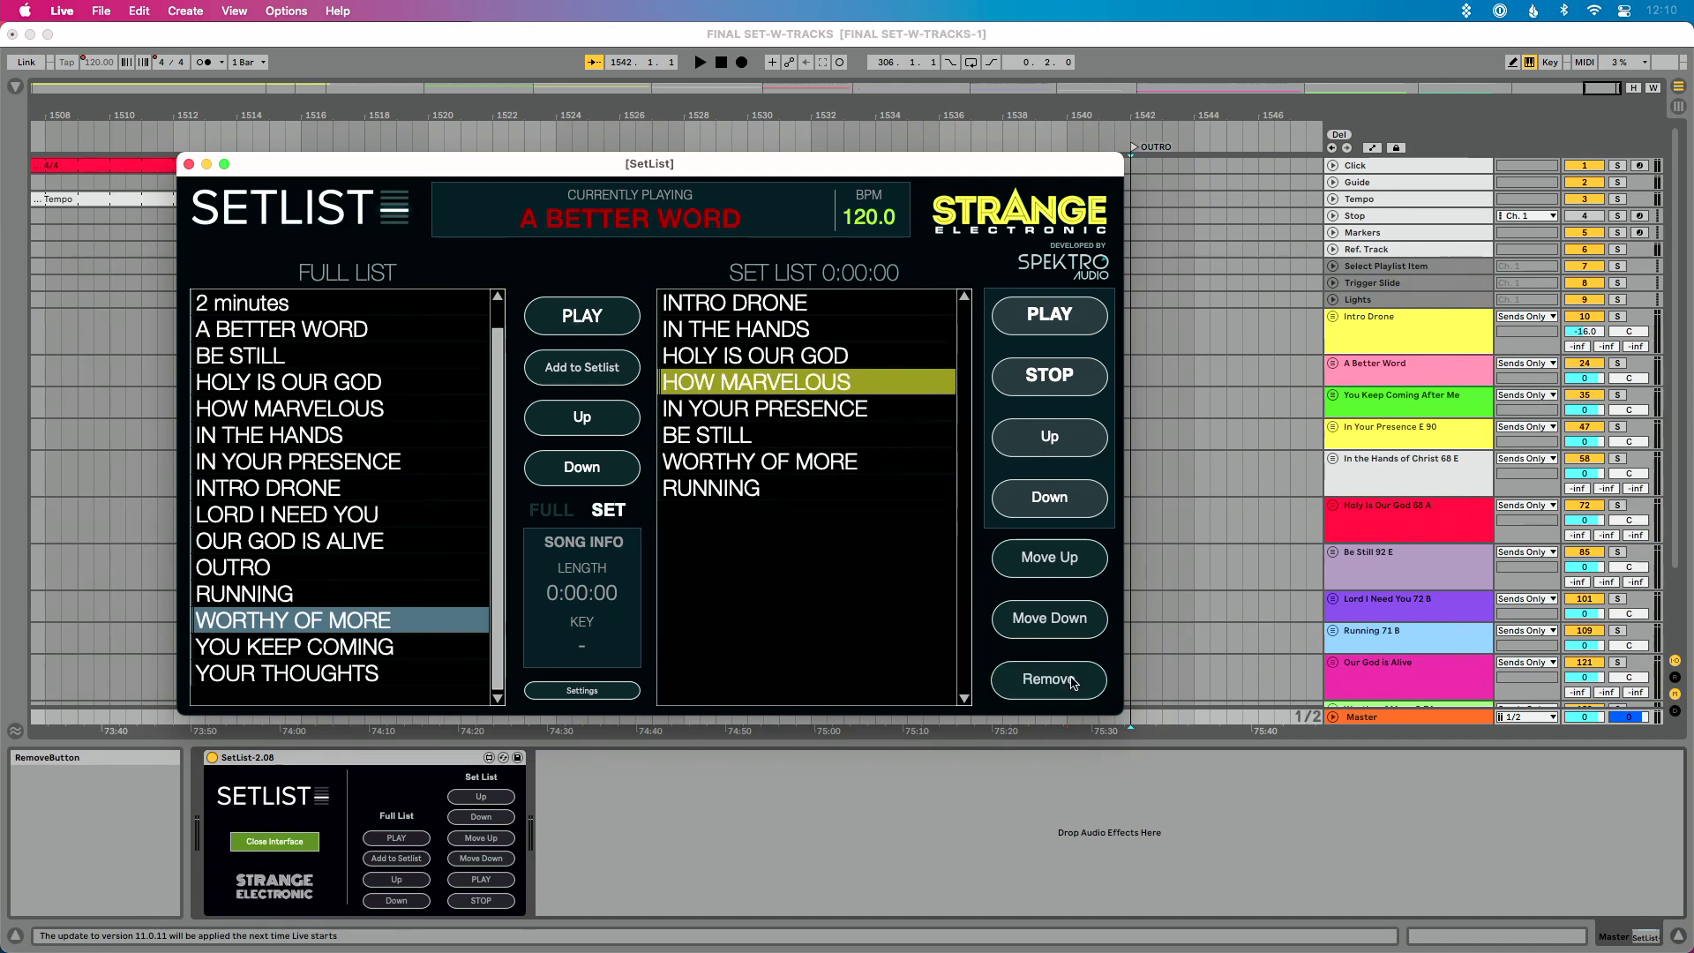